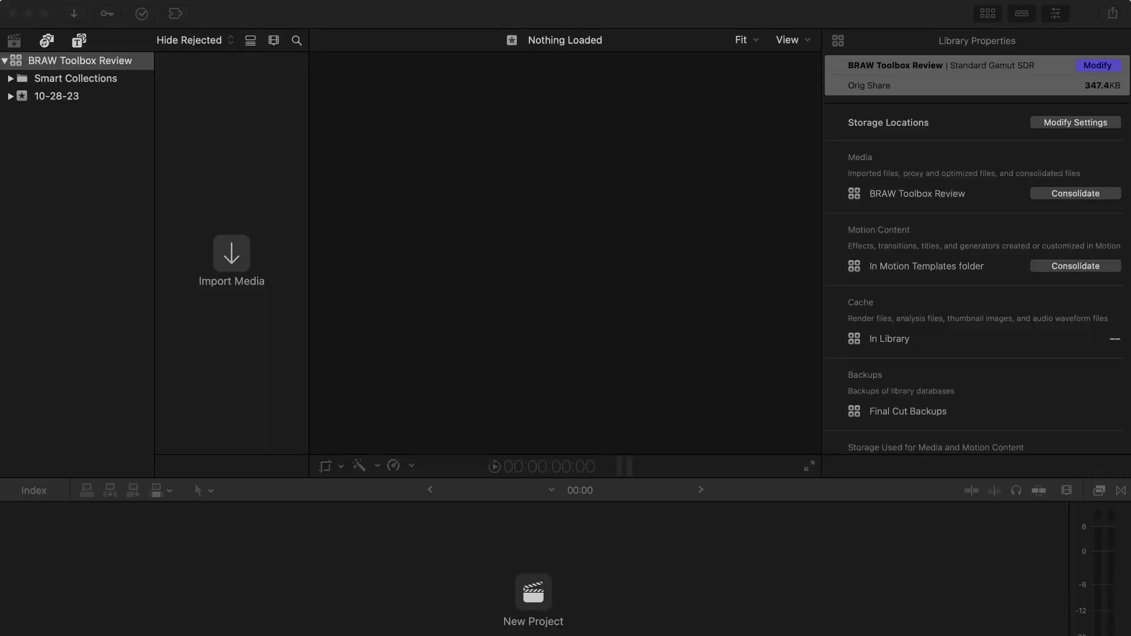
- Show the installed extensions list with BRAW Toolbox, Marker Toolbox and SimonSays
{"action": "left_click", "coordinate": [177, 18]}
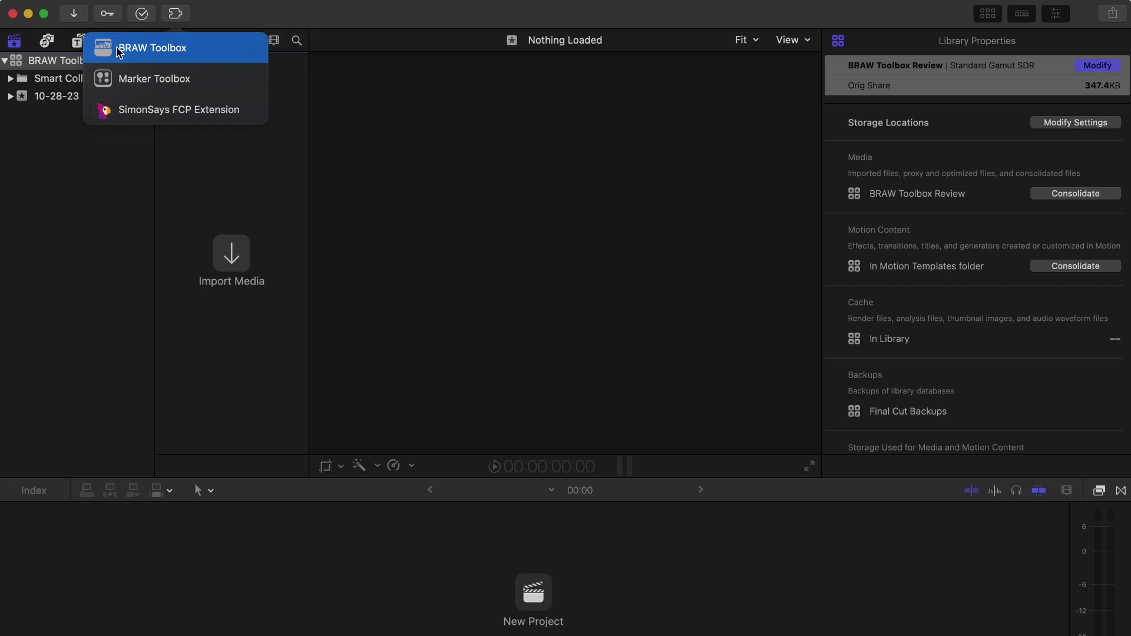
- Launch BRAW Toolbox, start a BRAW import and switch the file browser to column view
{"action": "left_click", "coordinate": [173, 49]}
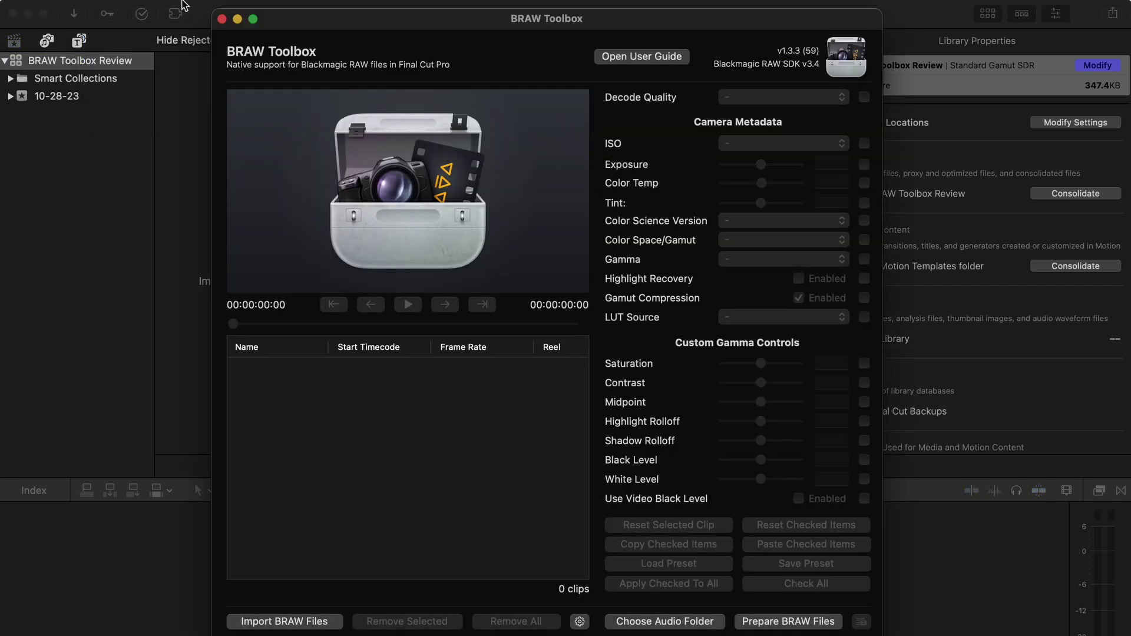
{"action": "left_click", "coordinate": [291, 623]}
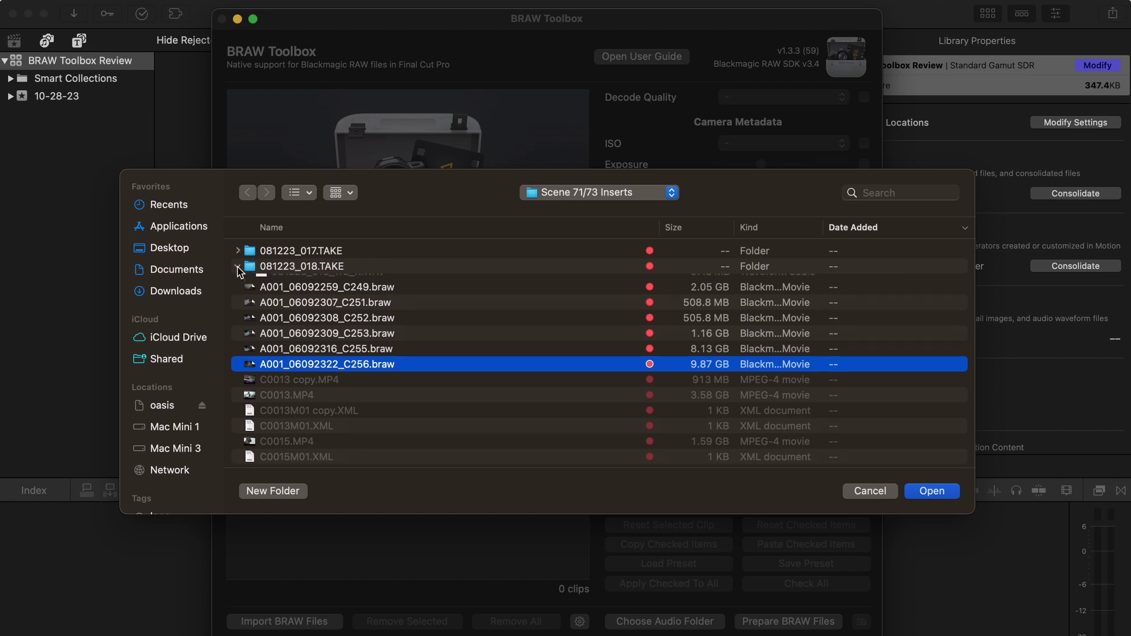
{"action": "left_click", "coordinate": [237, 266]}
{"action": "left_click", "coordinate": [237, 267]}
{"action": "left_click", "coordinate": [300, 193]}
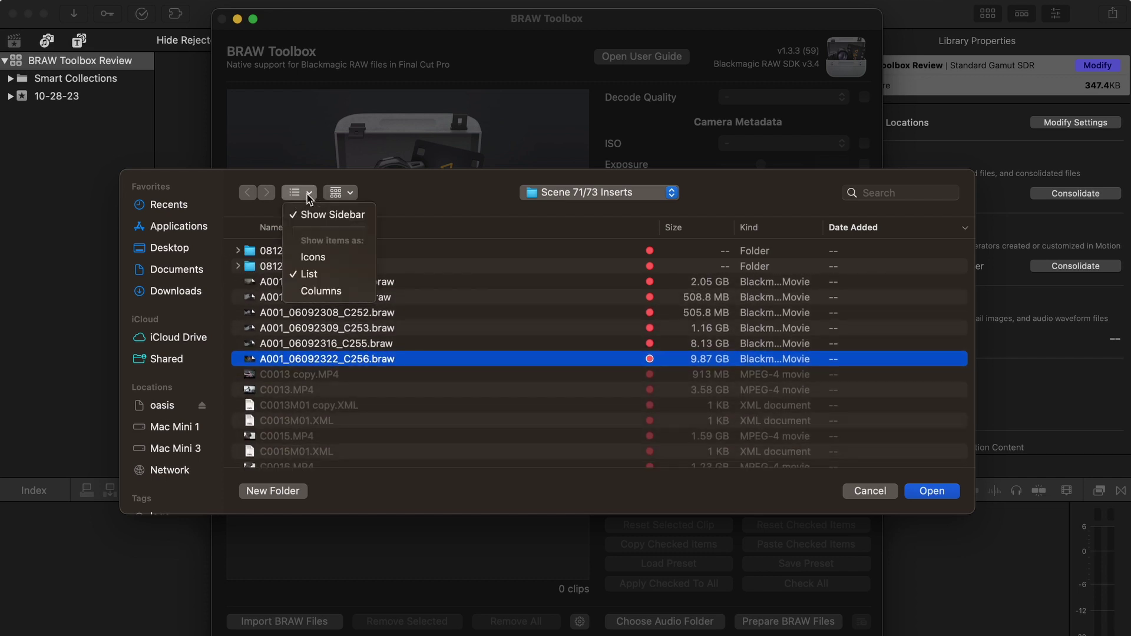
{"action": "left_click", "coordinate": [312, 291]}
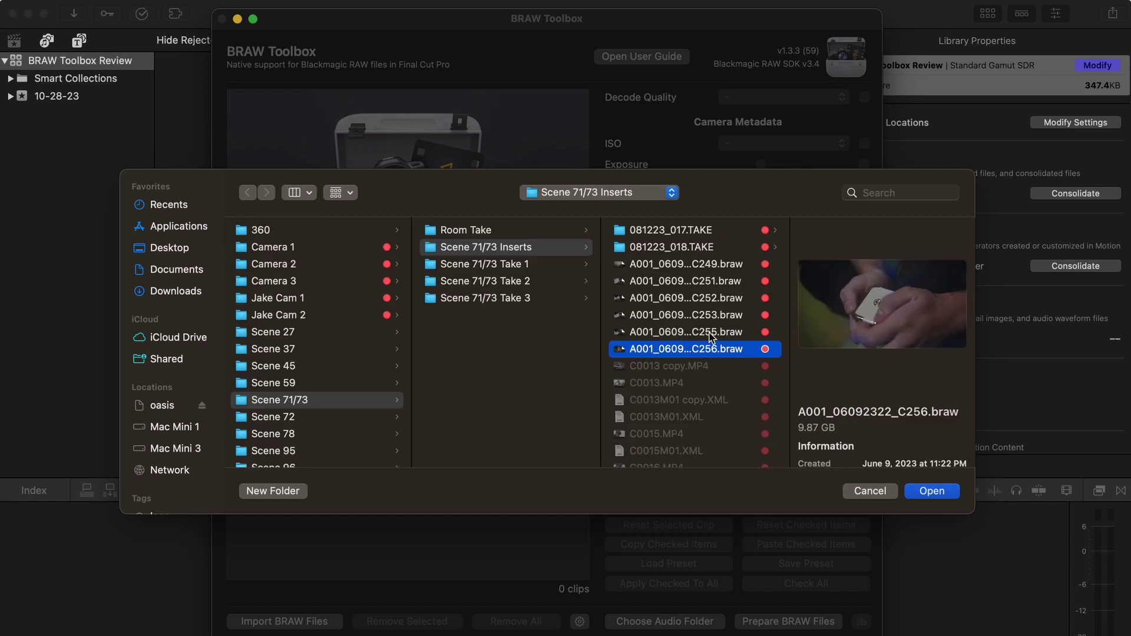
- Look through Scene 71/73 Takes 1–3 and Inserts, then return the browser to list view
{"action": "left_click", "coordinate": [537, 267]}
{"action": "left_click", "coordinate": [542, 281]}
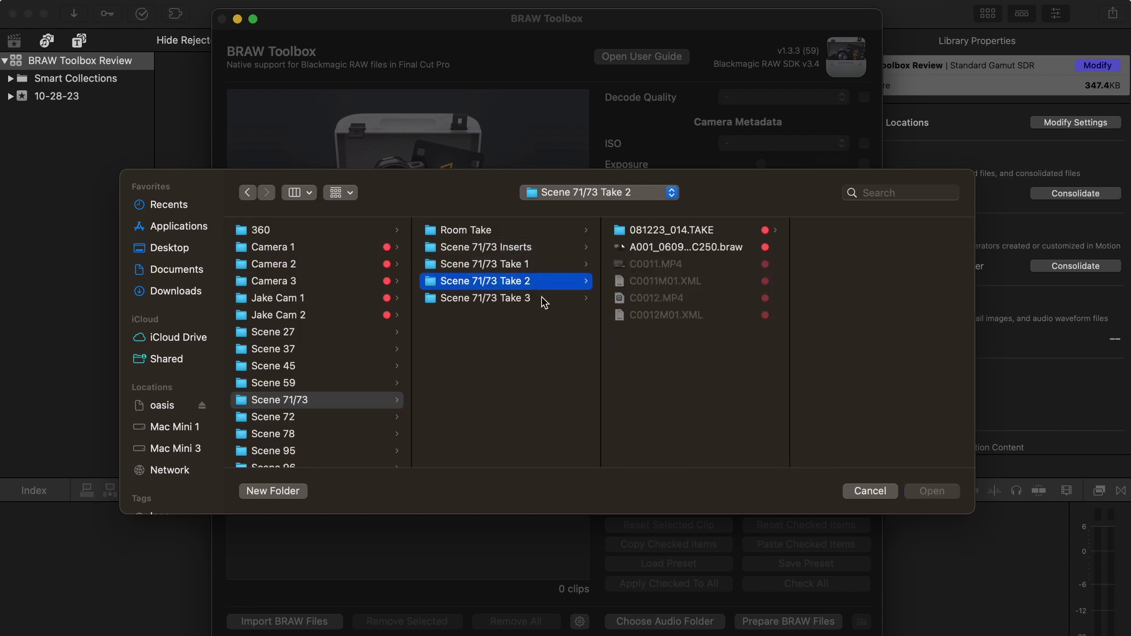
{"action": "left_click", "coordinate": [542, 299]}
{"action": "left_click", "coordinate": [560, 248]}
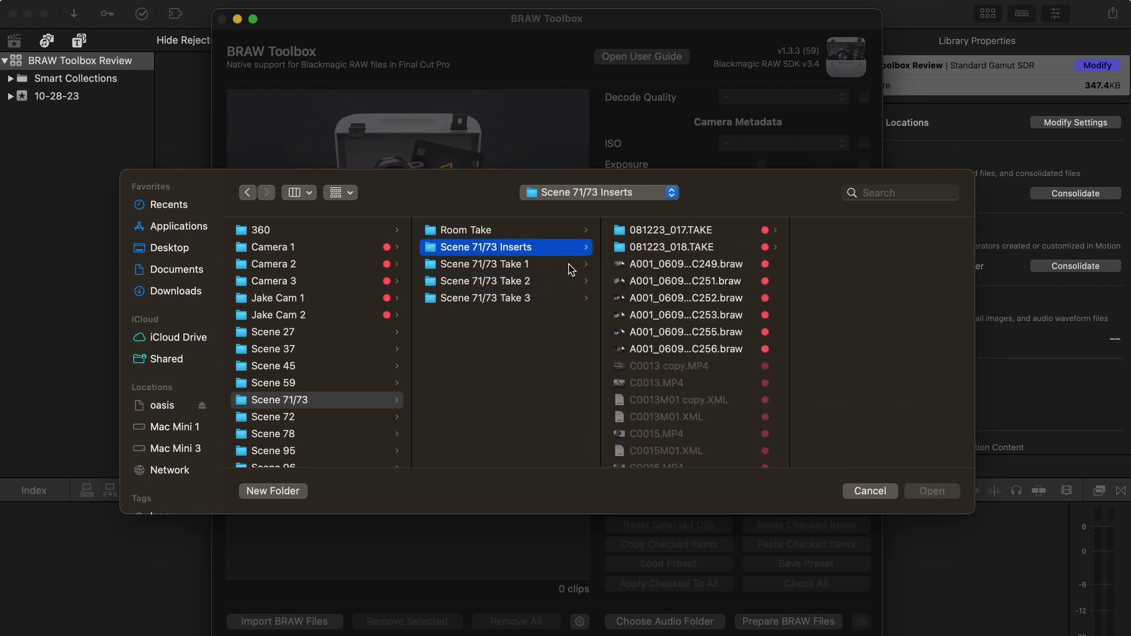
{"action": "left_click", "coordinate": [304, 194]}
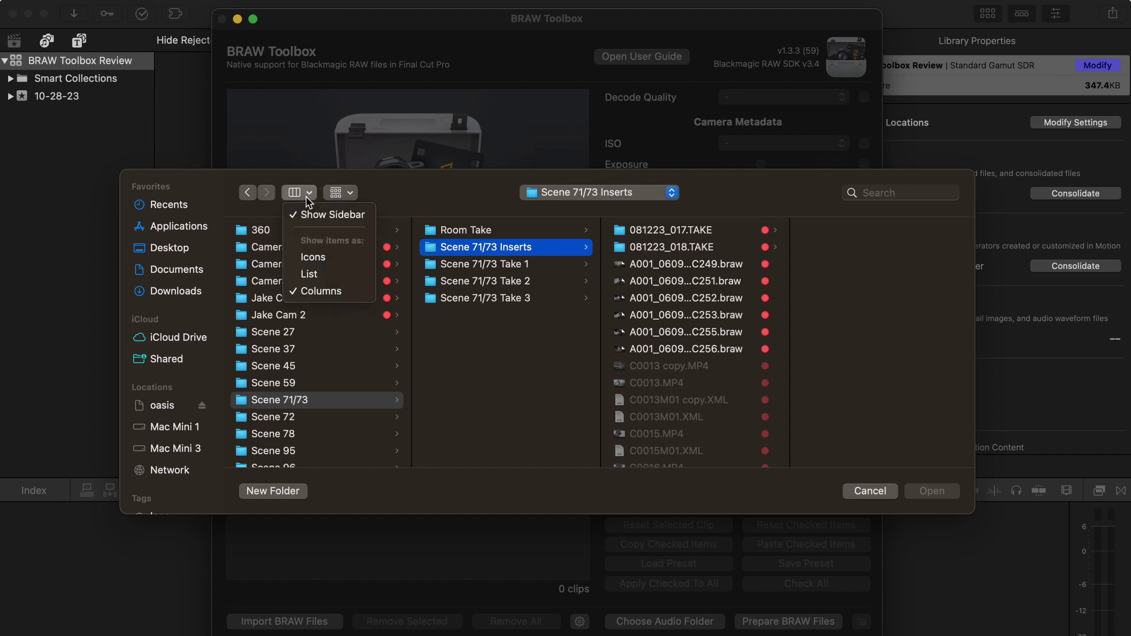
{"action": "left_click", "coordinate": [321, 272]}
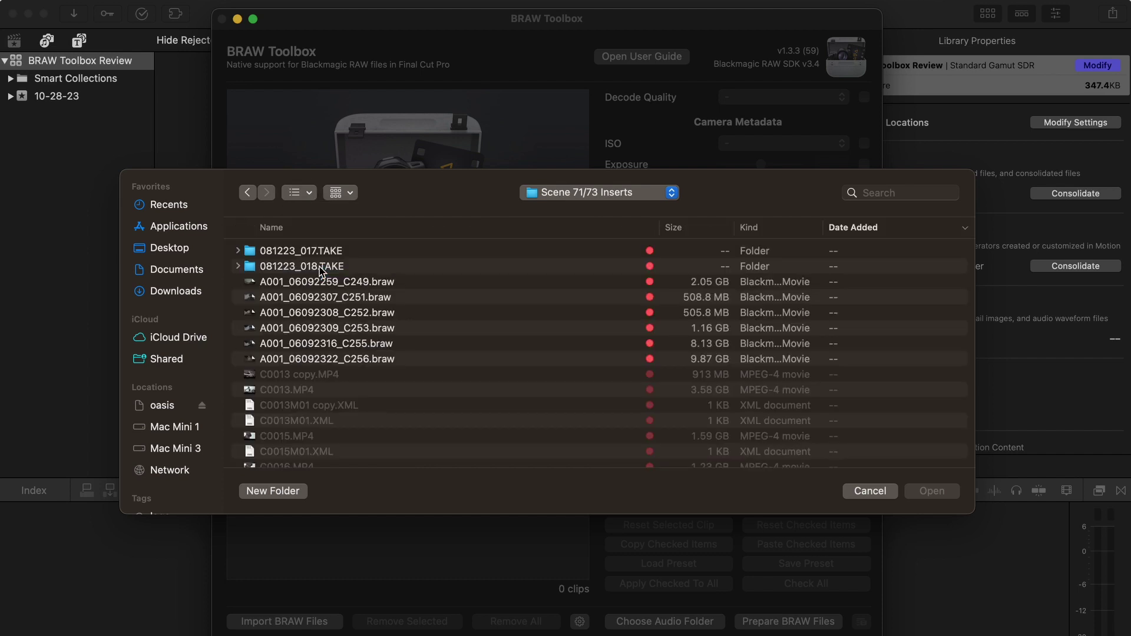
- Jump up to the 081223 folder, expand Scene 71/73 Take 1 and select A001_06092253_C248.braw
{"action": "left_click", "coordinate": [238, 263]}
{"action": "left_click", "coordinate": [238, 262]}
{"action": "left_click", "coordinate": [599, 192]}
{"action": "left_click", "coordinate": [557, 222]}
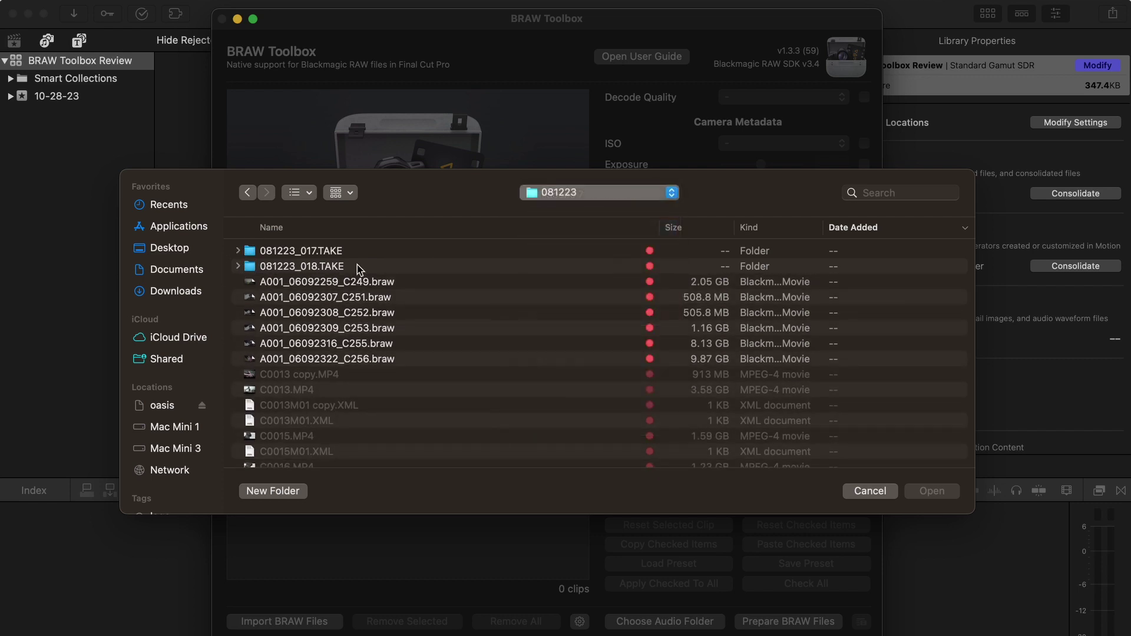
{"action": "scroll", "coordinate": [251, 412], "scroll_direction": "down", "scroll_amount": 5}
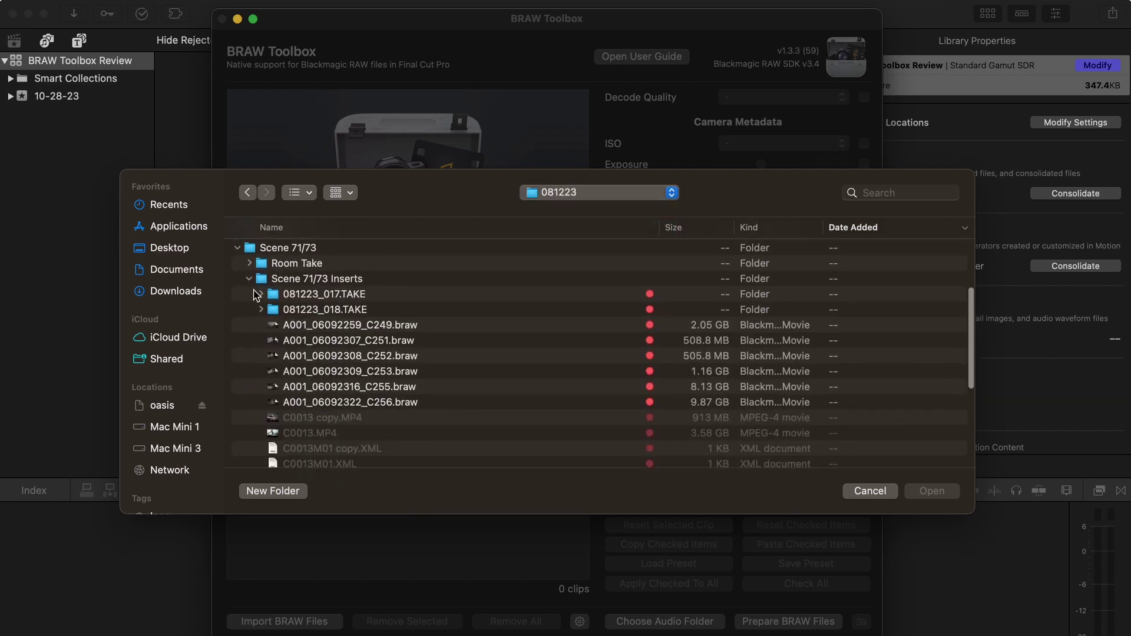
{"action": "scroll", "coordinate": [262, 353], "scroll_direction": "down", "scroll_amount": 5}
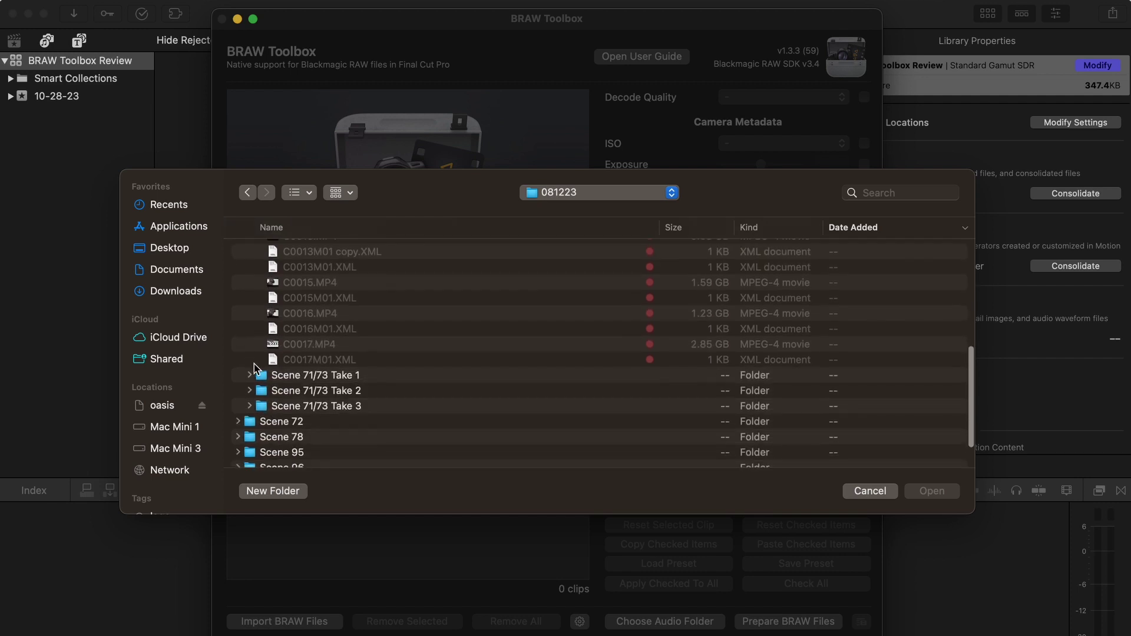
{"action": "left_click", "coordinate": [250, 375]}
{"action": "scroll", "coordinate": [259, 380], "scroll_direction": "down", "scroll_amount": 1}
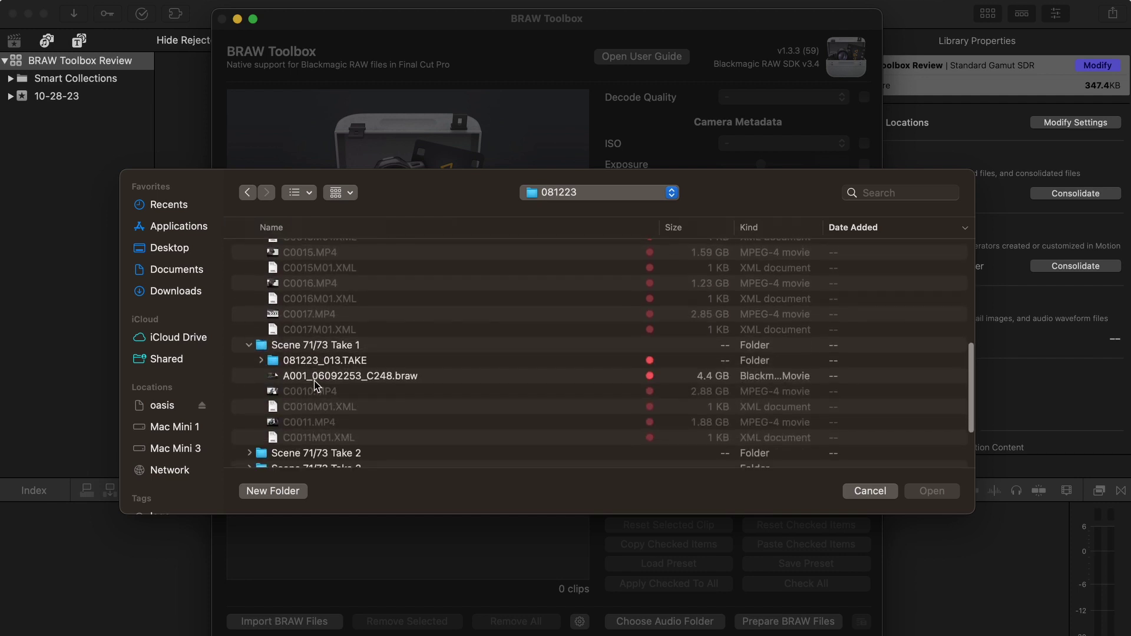
{"action": "left_click", "coordinate": [321, 382]}
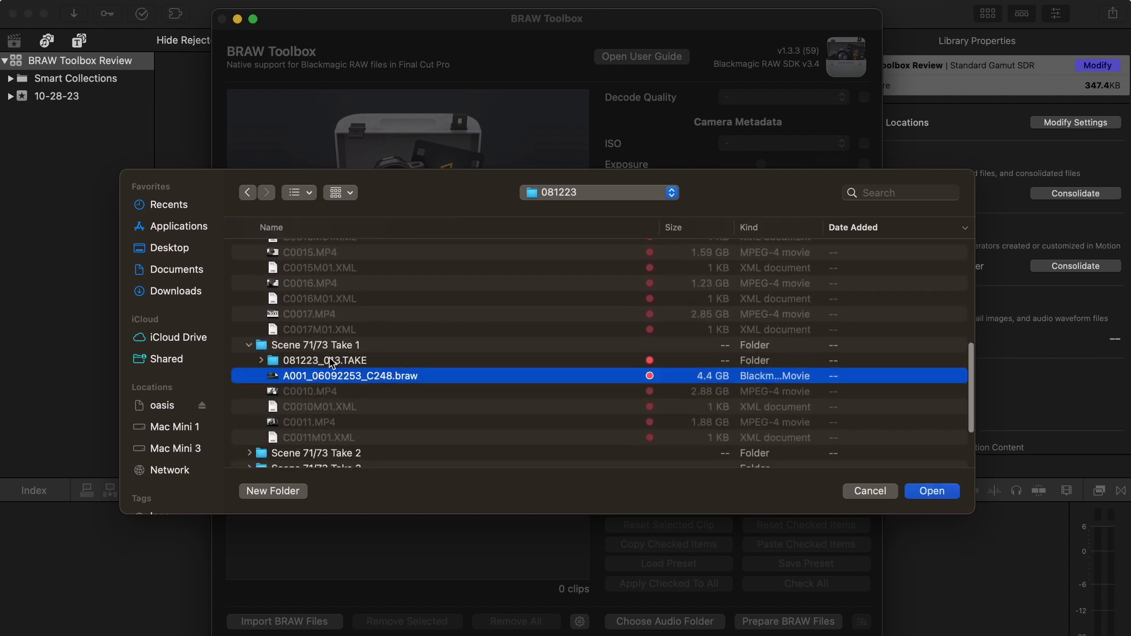
{"action": "scroll", "coordinate": [363, 362], "scroll_direction": "up", "scroll_amount": 5}
{"action": "scroll", "coordinate": [361, 362], "scroll_direction": "up", "scroll_amount": 2}
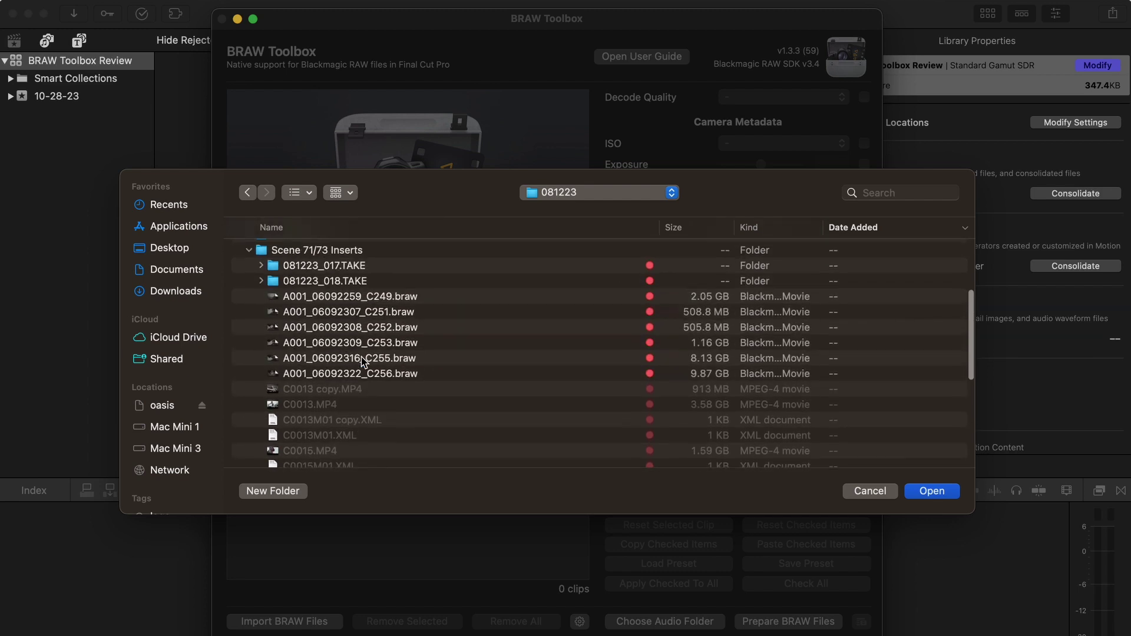
- Select the Inserts BRAW clips C249 through C256 in the list
{"action": "left_click", "coordinate": [369, 299], "text": "shift"}
{"action": "scroll", "coordinate": [383, 324], "scroll_direction": "down", "scroll_amount": 6}
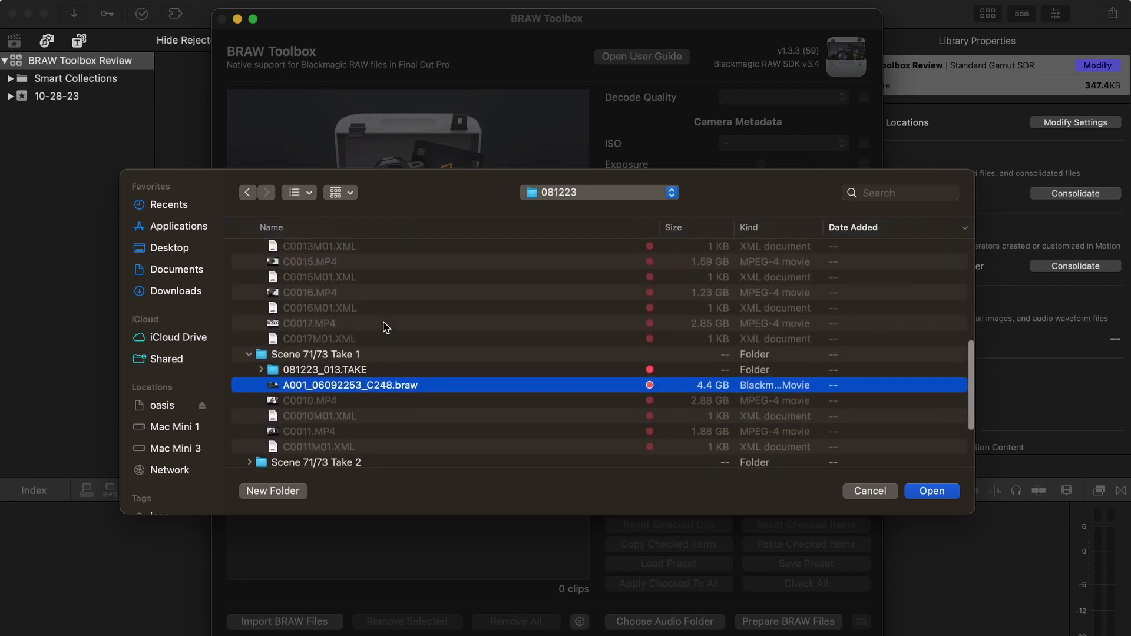
{"action": "scroll", "coordinate": [386, 328], "scroll_direction": "up", "scroll_amount": 10}
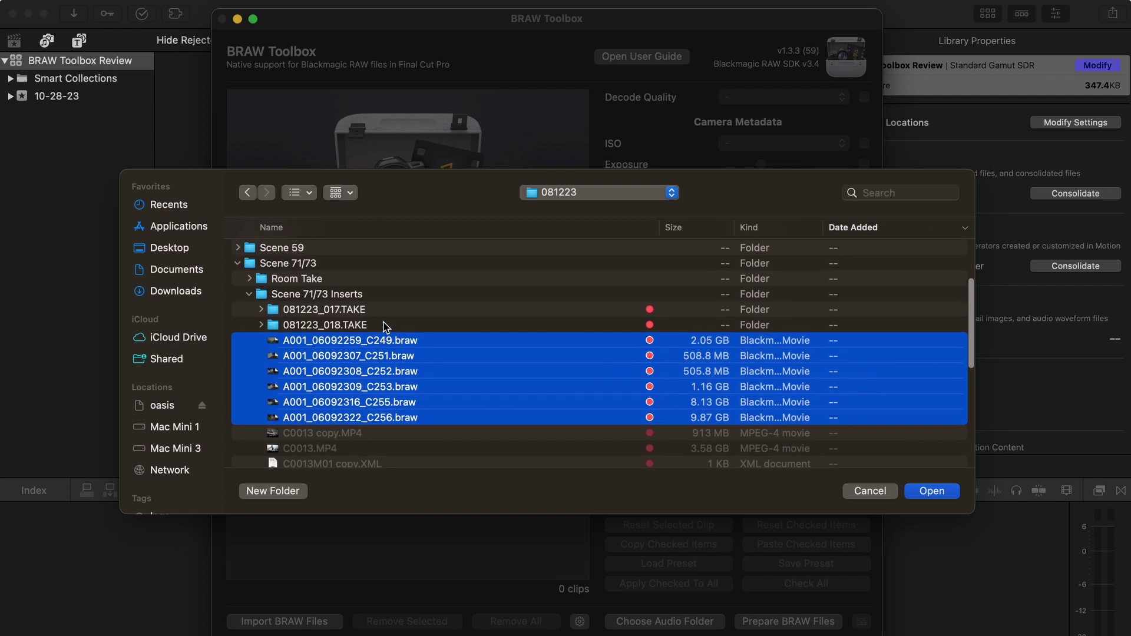
{"action": "scroll", "coordinate": [386, 330], "scroll_direction": "down", "scroll_amount": 2}
{"action": "scroll", "coordinate": [435, 366], "scroll_direction": "down", "scroll_amount": 5}
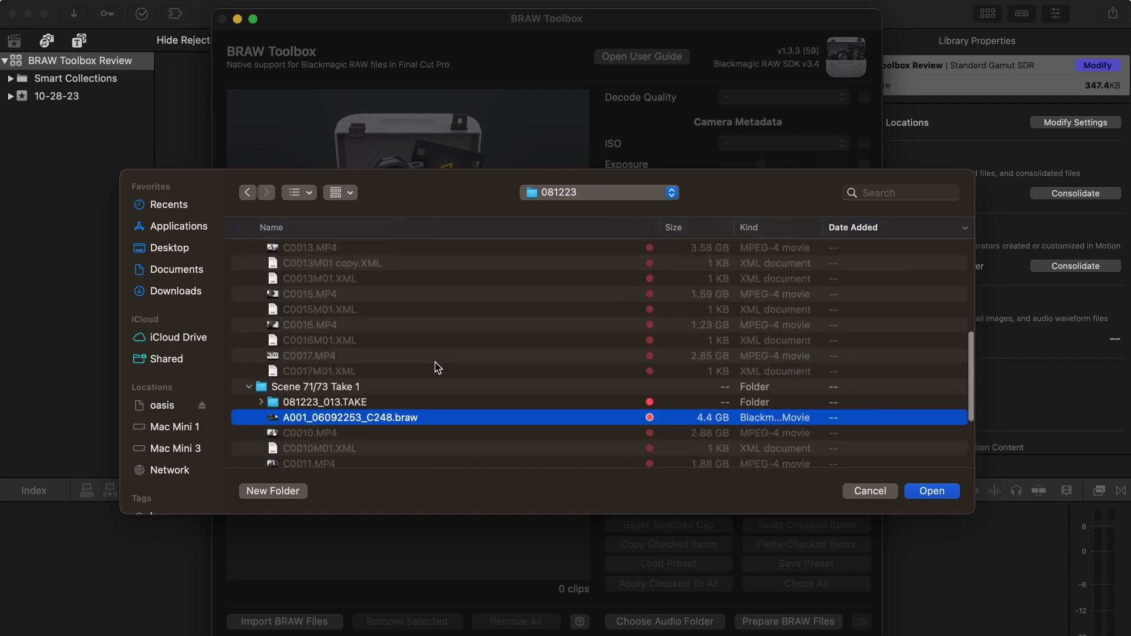
{"action": "scroll", "coordinate": [434, 366], "scroll_direction": "up", "scroll_amount": 6}
{"action": "left_click", "coordinate": [299, 192]}
- In column view, open Scene 71/73 › Take 1 and import A001_06092253_C248.braw
{"action": "left_click", "coordinate": [311, 290]}
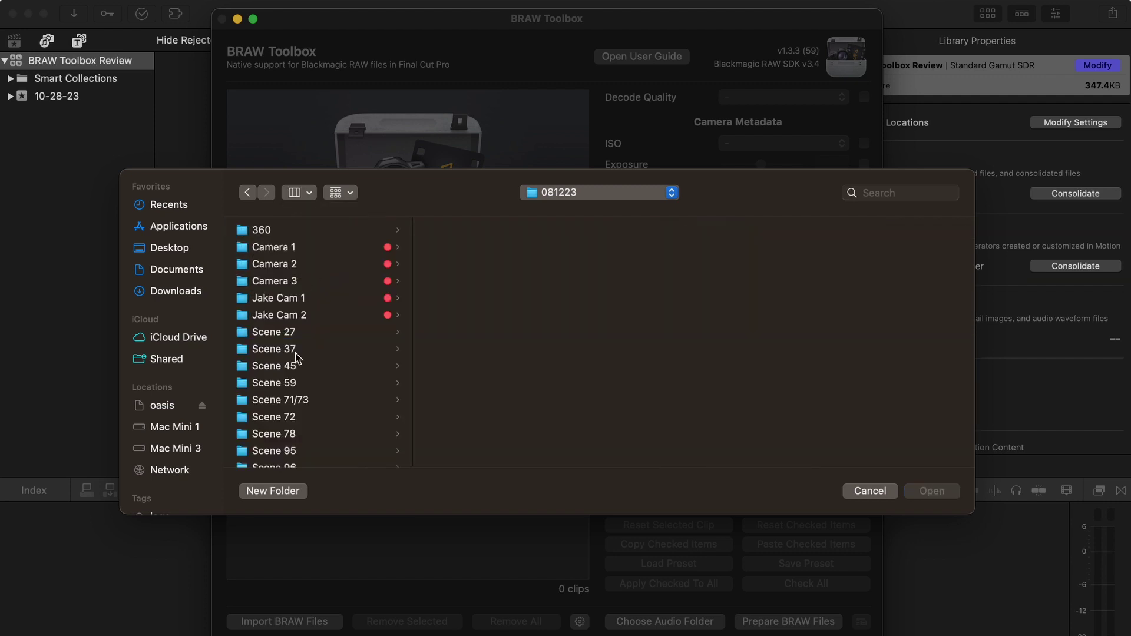
{"action": "scroll", "coordinate": [297, 380], "scroll_direction": "down", "scroll_amount": 1}
{"action": "left_click", "coordinate": [299, 382]}
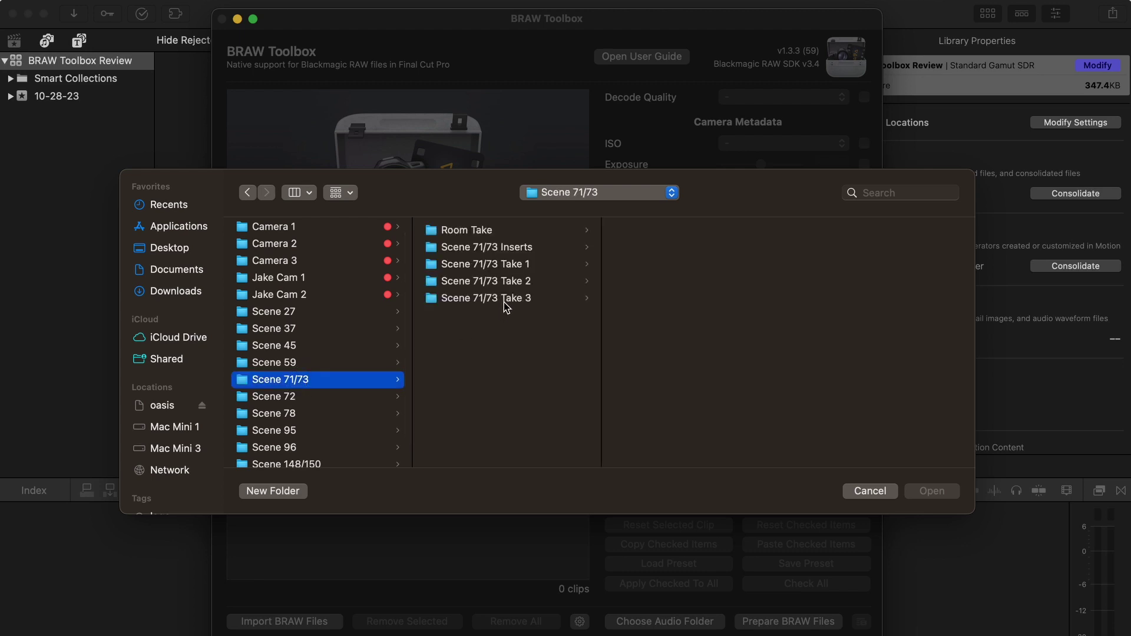
{"action": "left_click", "coordinate": [511, 269]}
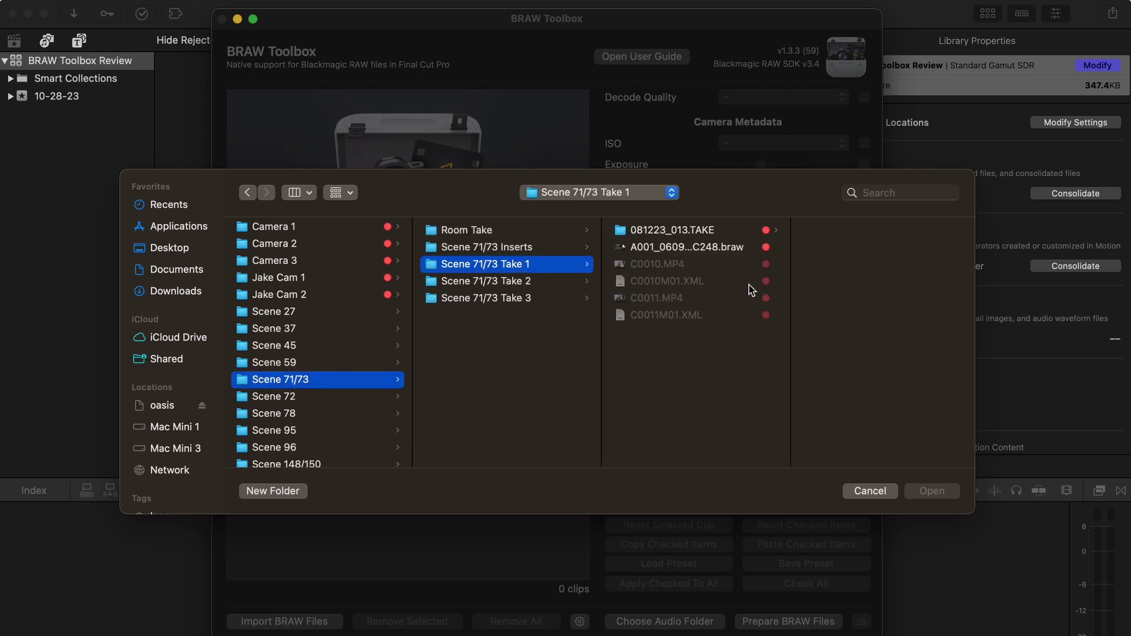
{"action": "left_click", "coordinate": [706, 247]}
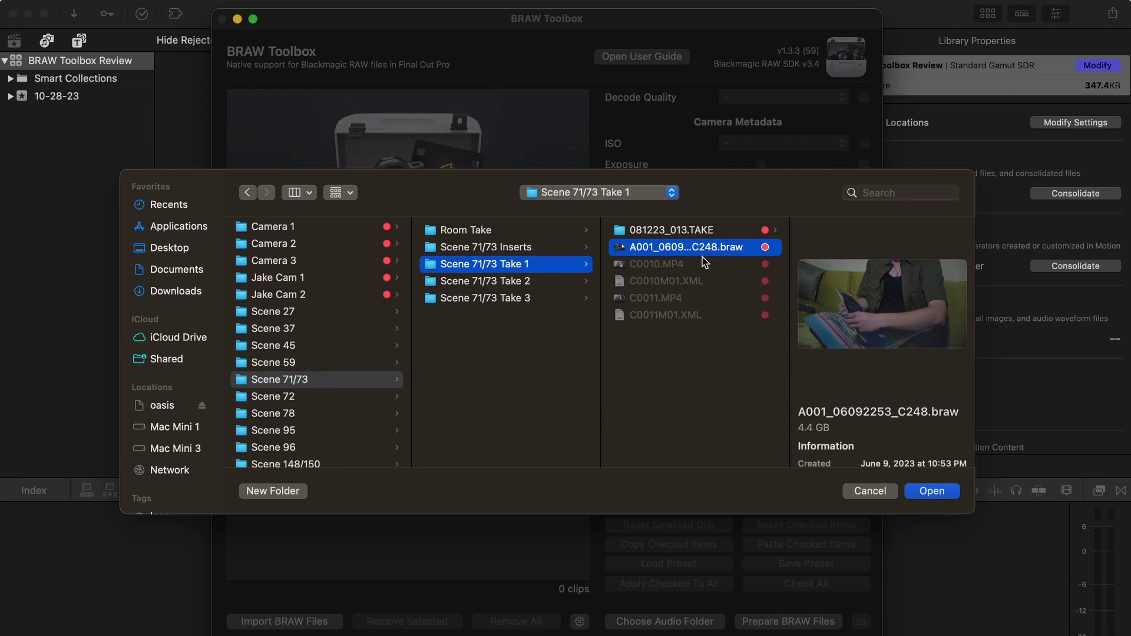
{"action": "left_click", "coordinate": [923, 495]}
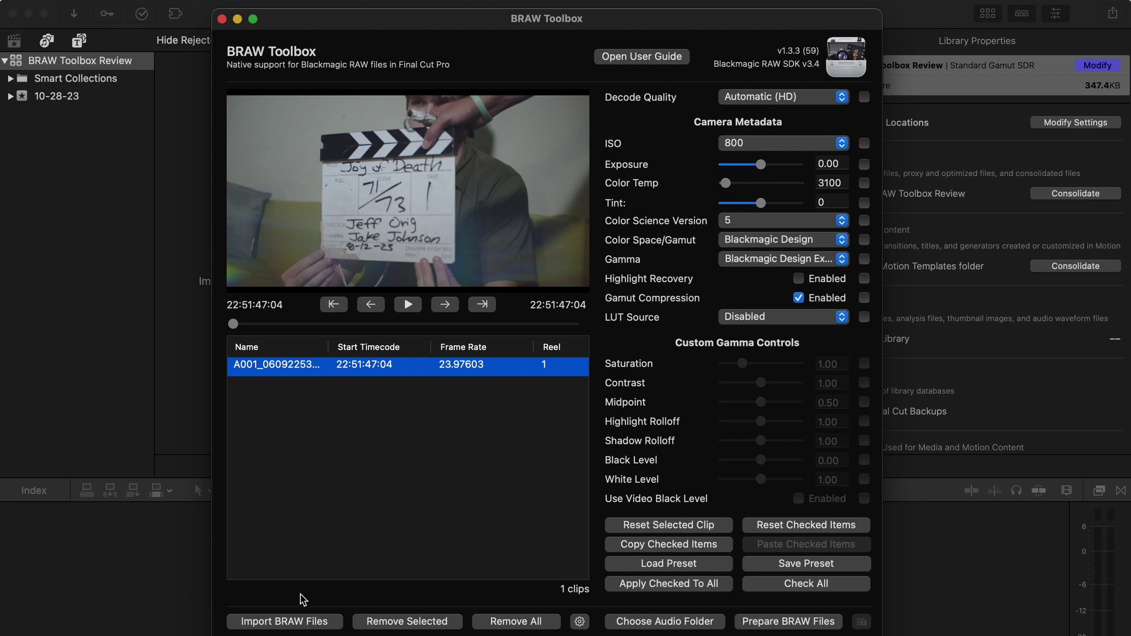
- Open the BRAW Toolbox settings for the imported C248 clip
{"action": "left_click", "coordinate": [579, 622]}
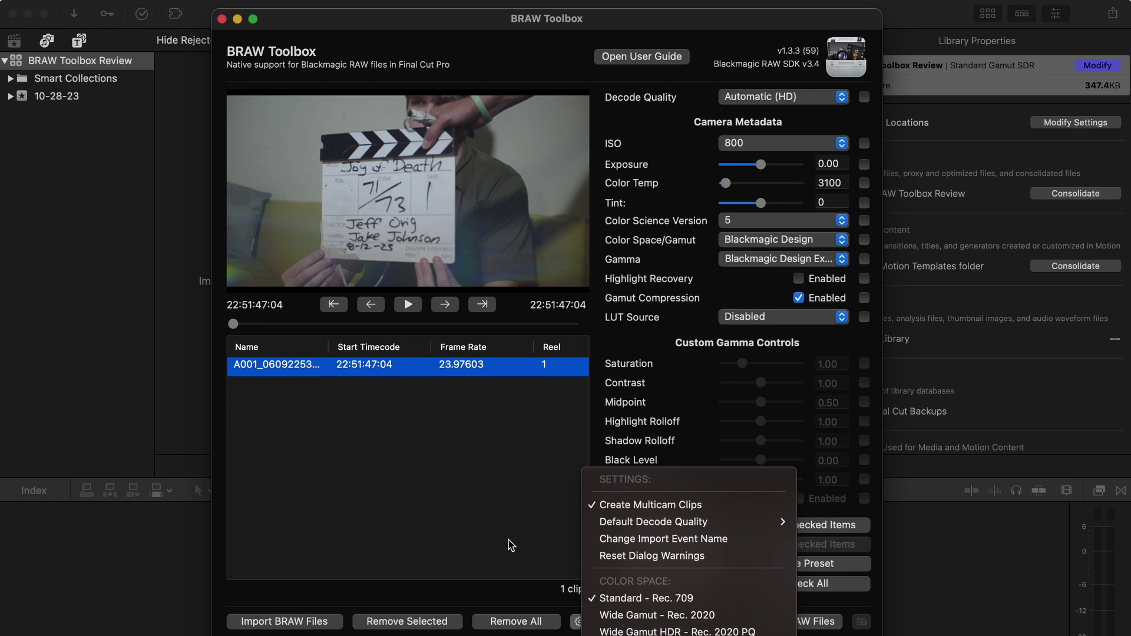
- Uncheck Create Multicam Clips in the BRAW Toolbox settings, then reopen the settings
{"action": "left_click", "coordinate": [619, 505]}
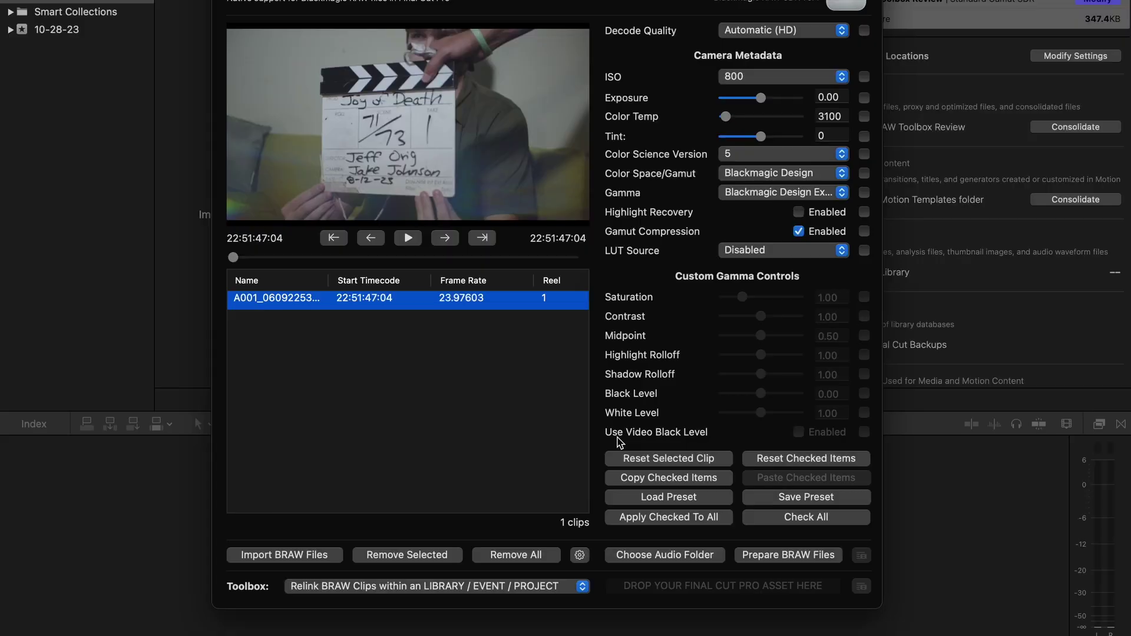
{"action": "left_click", "coordinate": [579, 555]}
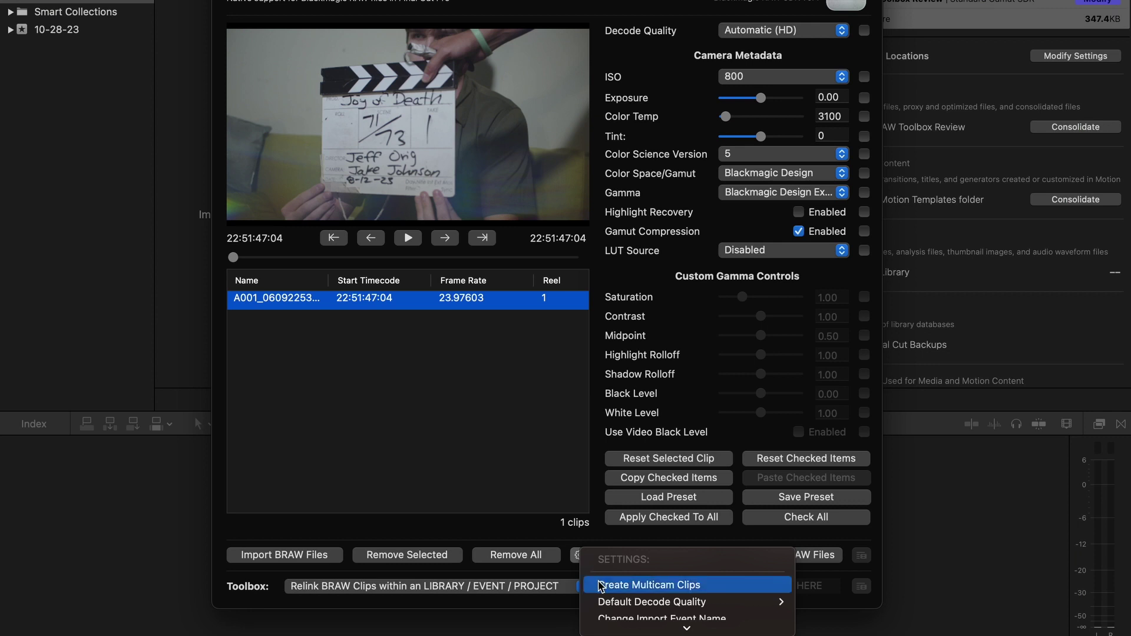
{"action": "left_click", "coordinate": [599, 584]}
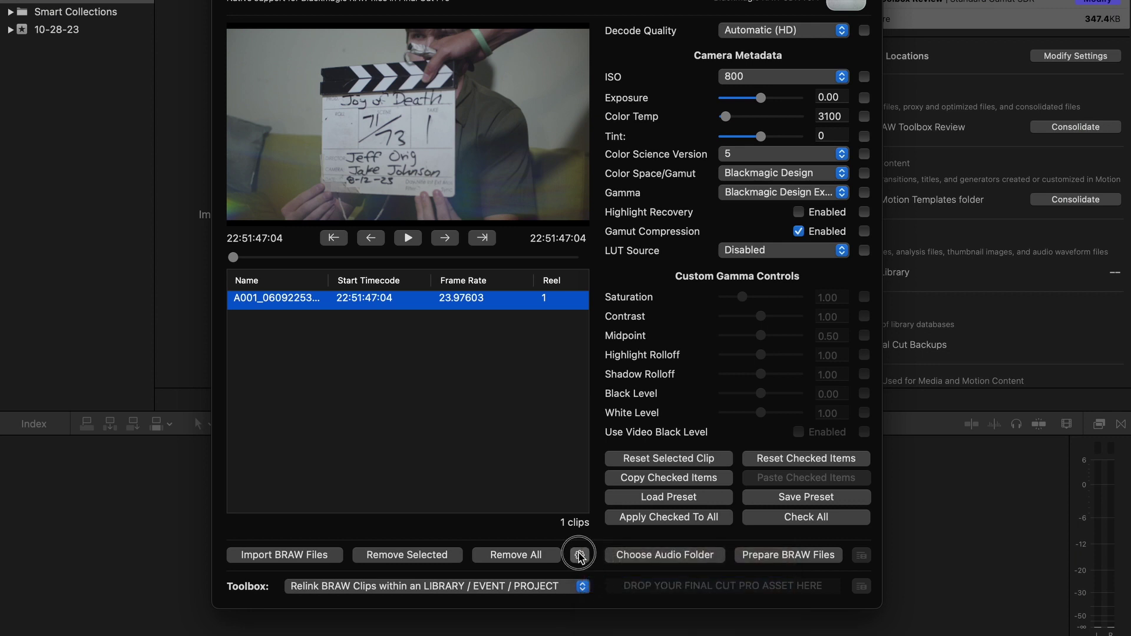
{"action": "left_click", "coordinate": [581, 555]}
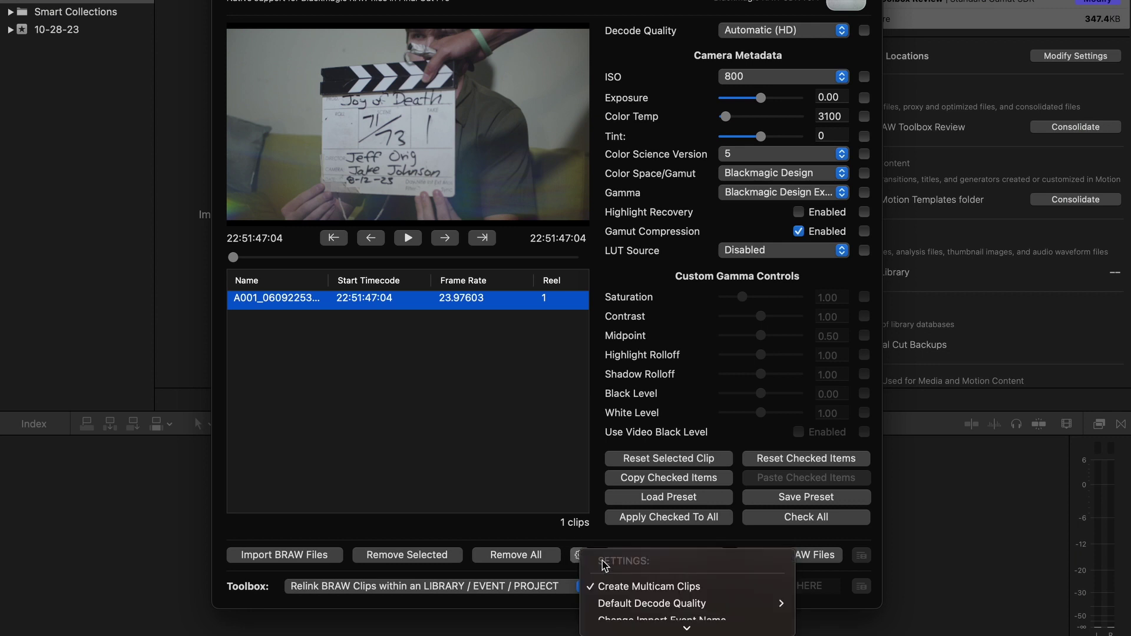
{"action": "left_click", "coordinate": [619, 591]}
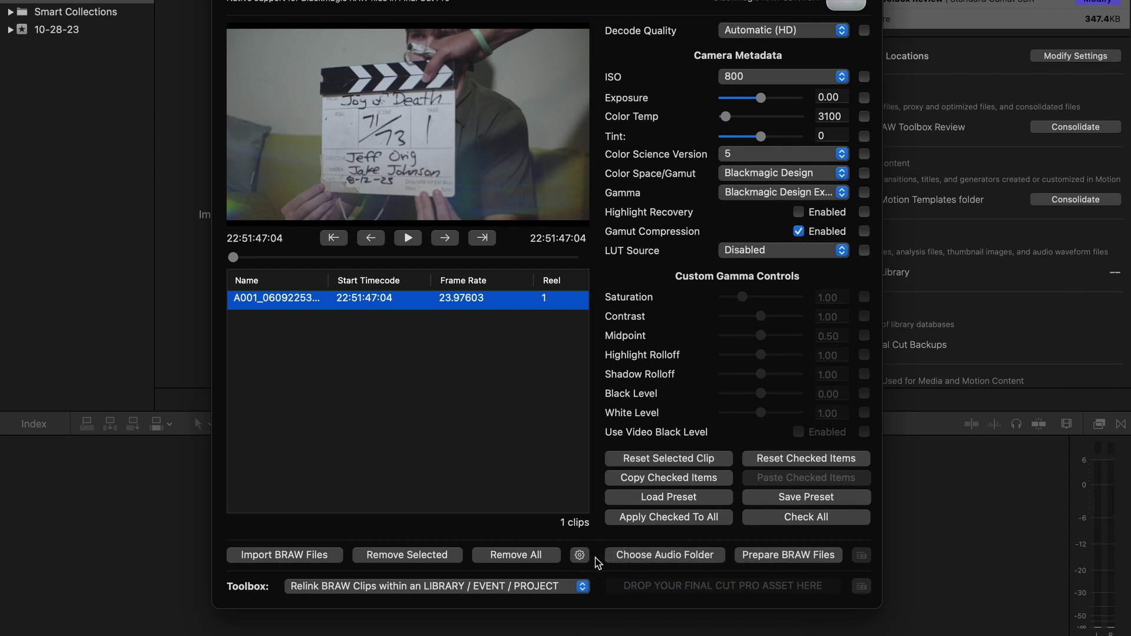
{"action": "left_click", "coordinate": [583, 558]}
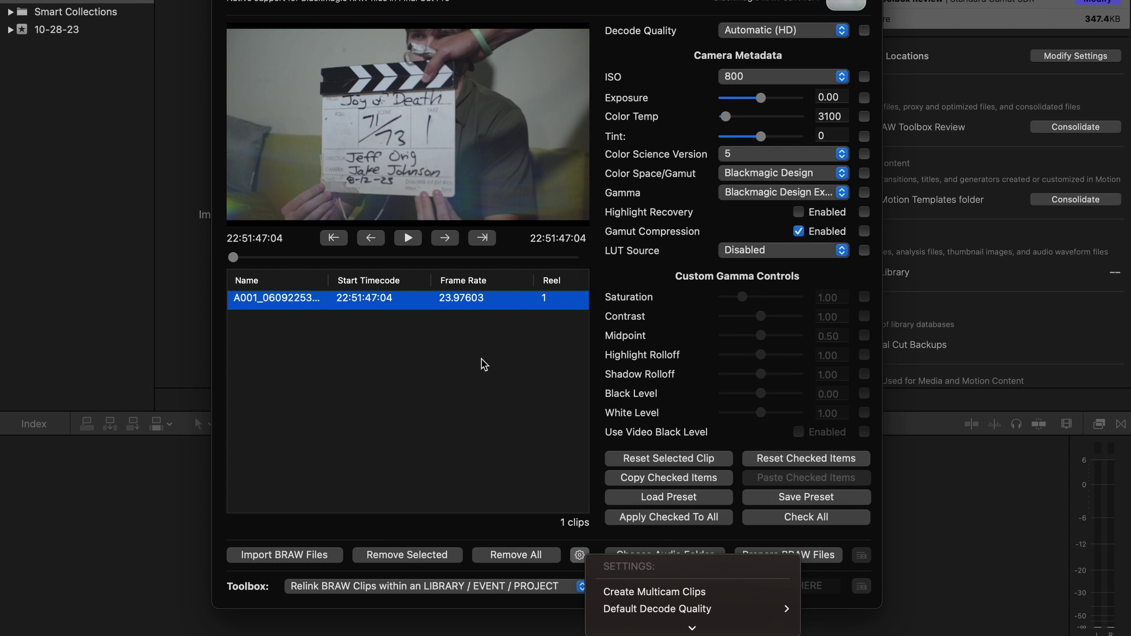
{"action": "left_click", "coordinate": [529, 530]}
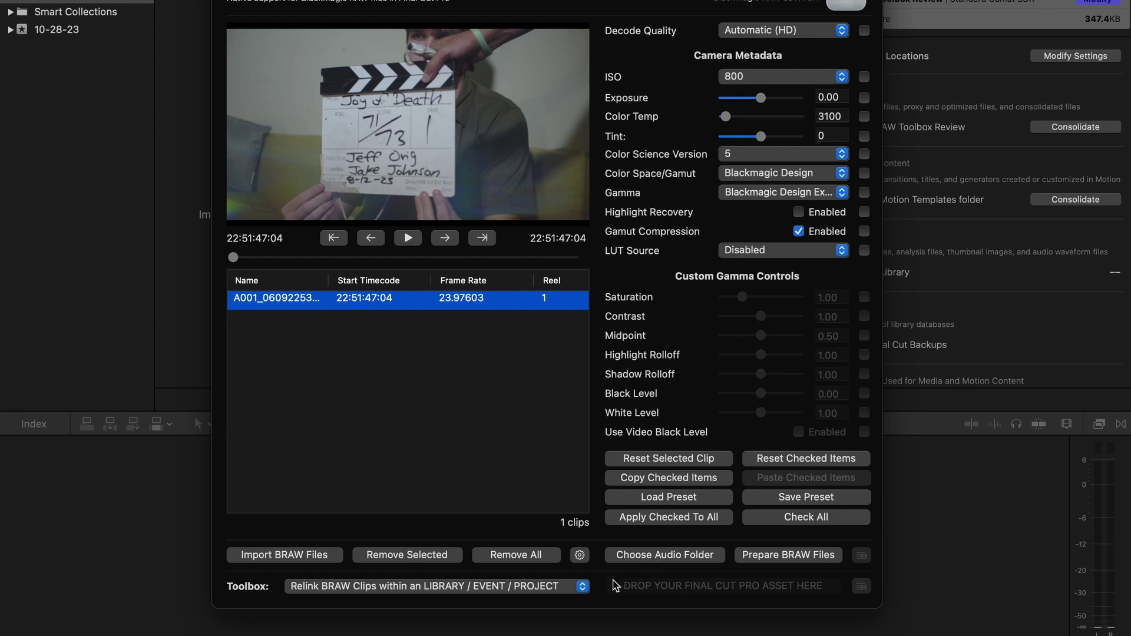
- Choose Scene 71/73 Take 1 as the audio folder for the C248 clip
{"action": "left_click", "coordinate": [664, 555]}
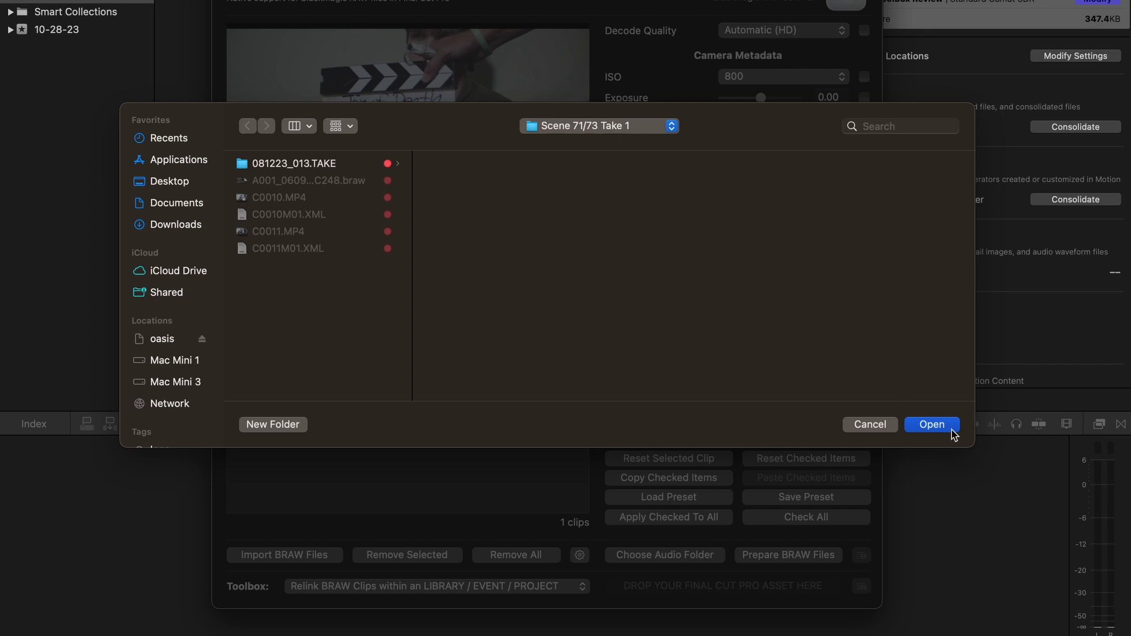
{"action": "left_click", "coordinate": [931, 425]}
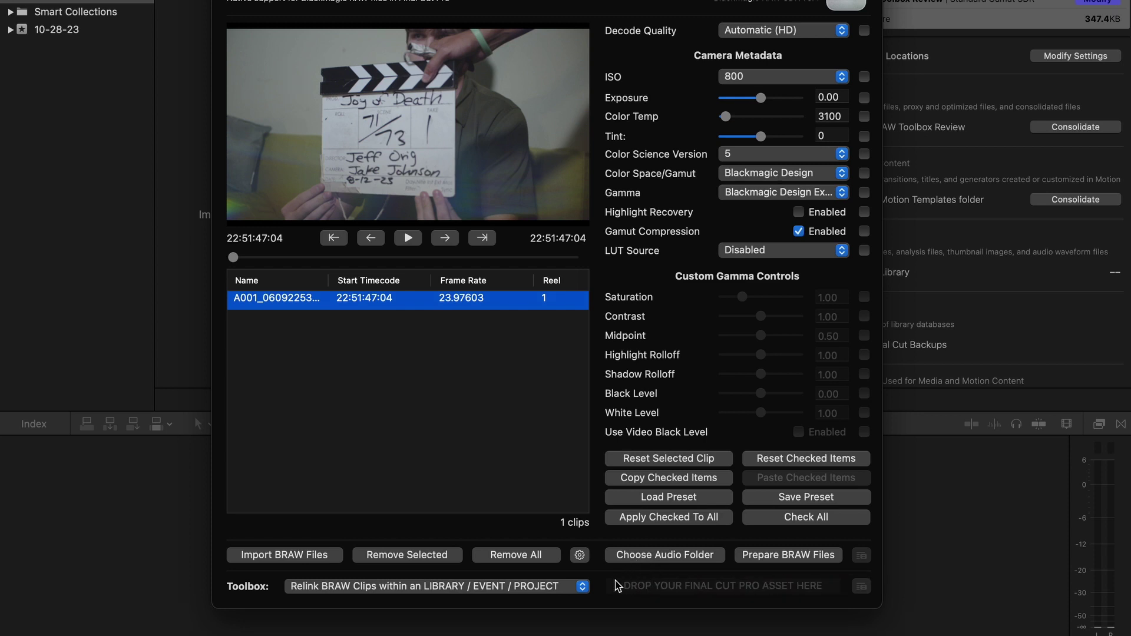
- Prepare the C248 BRAW clip for Final Cut Pro
{"action": "left_click", "coordinate": [820, 561]}
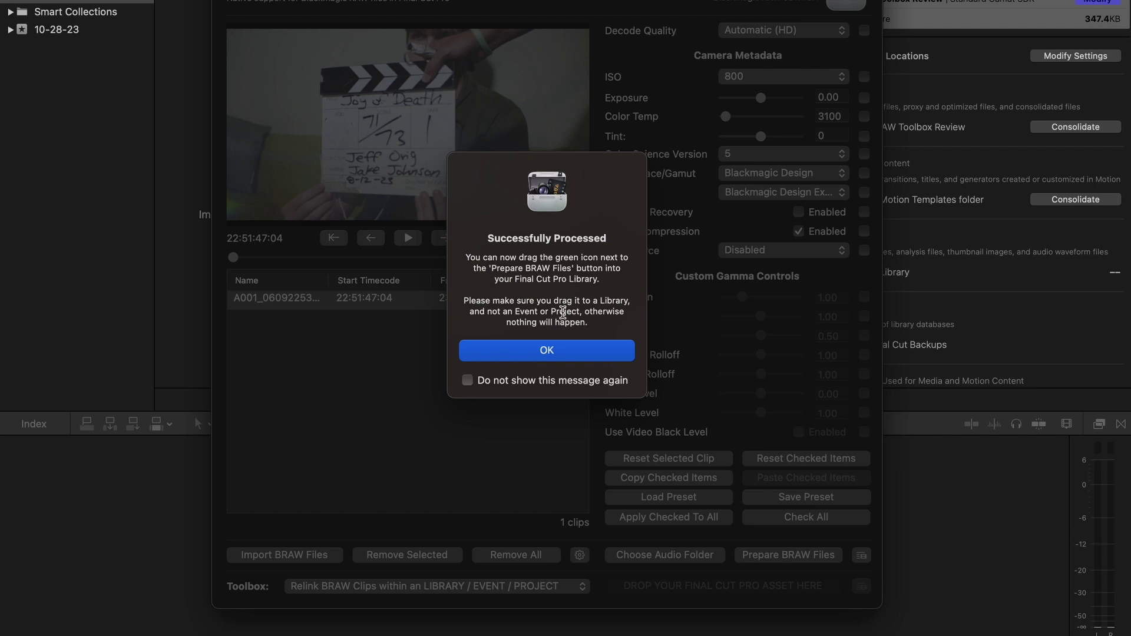
- Review the events-and-projects warning and dismiss the Successfully Processed message
{"action": "left_click_drag", "start_coordinate": [488, 311], "coordinate": [583, 312]}
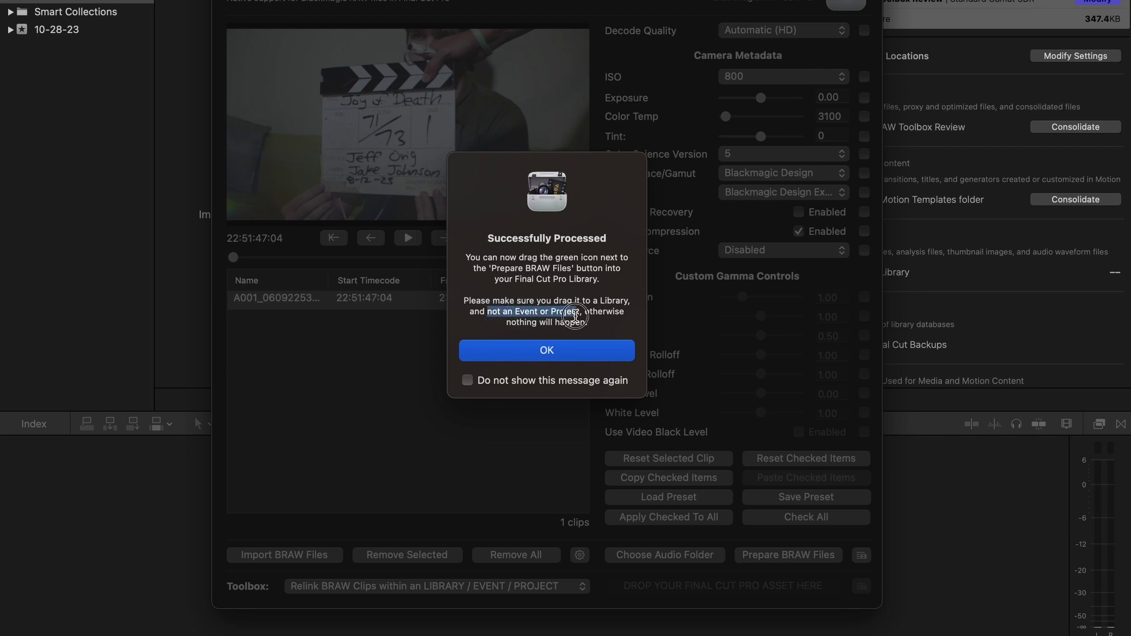
{"action": "left_click", "coordinate": [574, 317]}
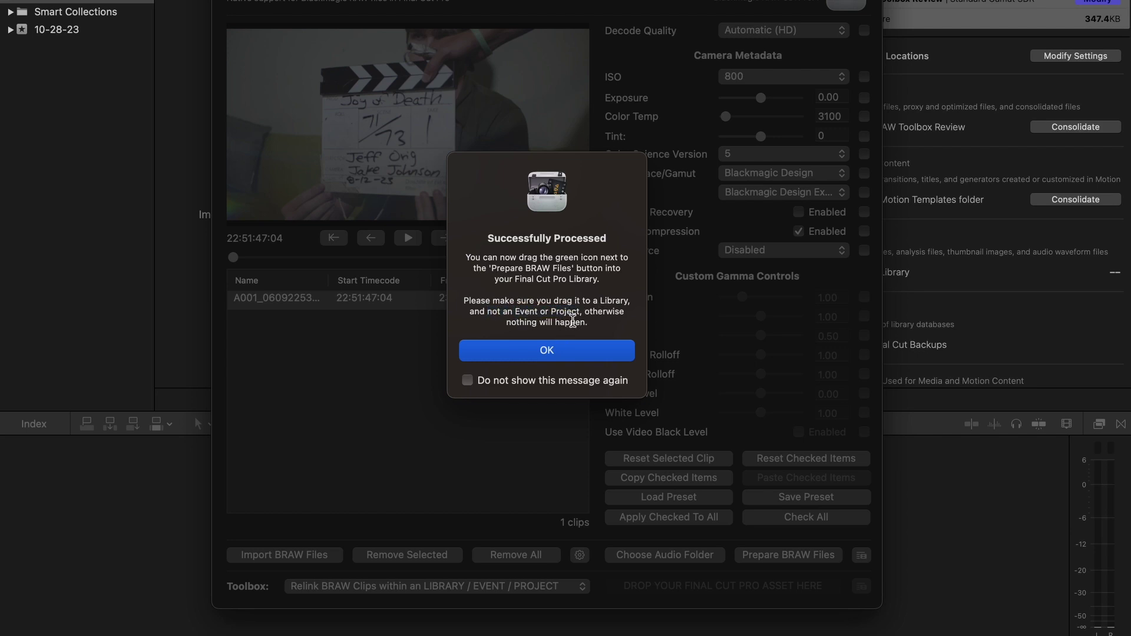
{"action": "left_click", "coordinate": [561, 353]}
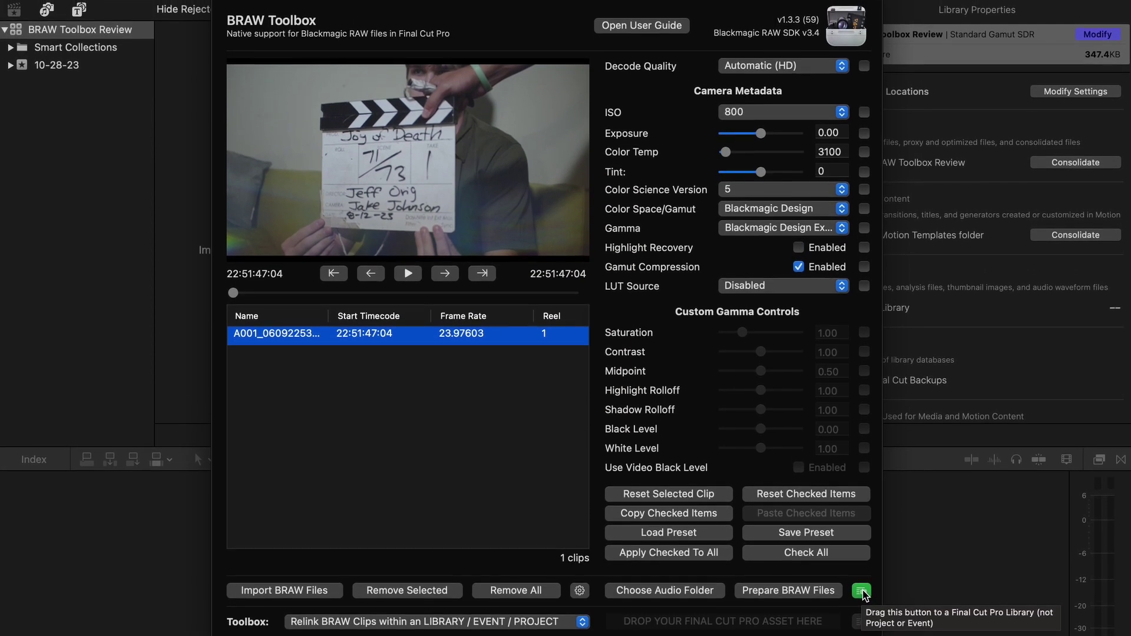
- Drag the prepared C248 clip into the Final Cut Pro library, then return to BRAW Toolbox
{"action": "left_click_drag", "start_coordinate": [862, 579], "coordinate": [72, 59]}
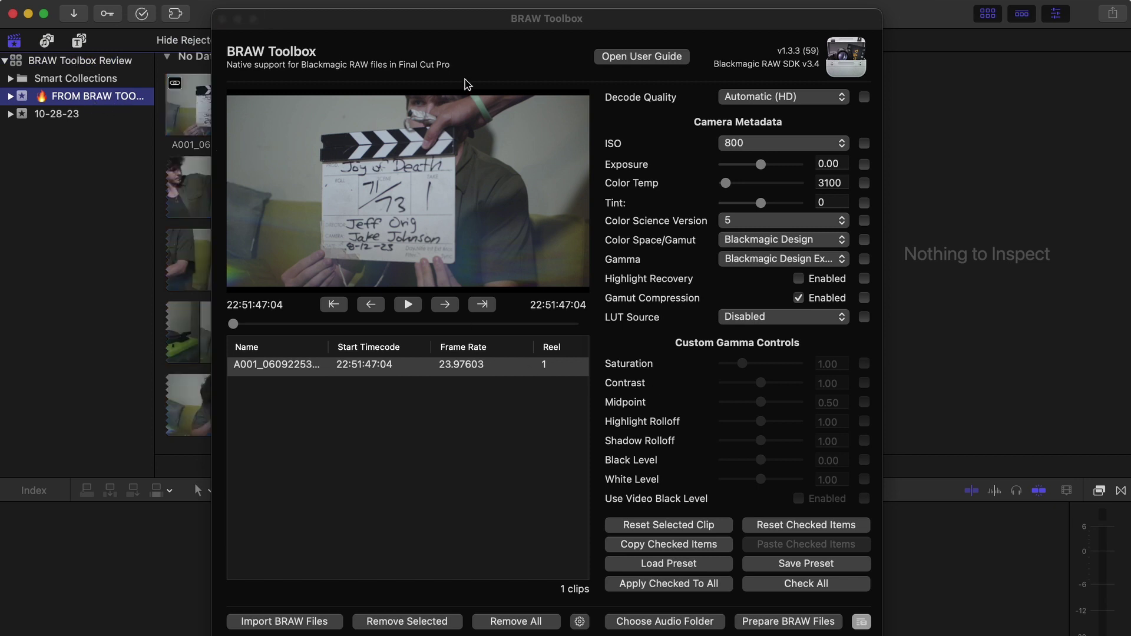
{"action": "left_click", "coordinate": [339, 34]}
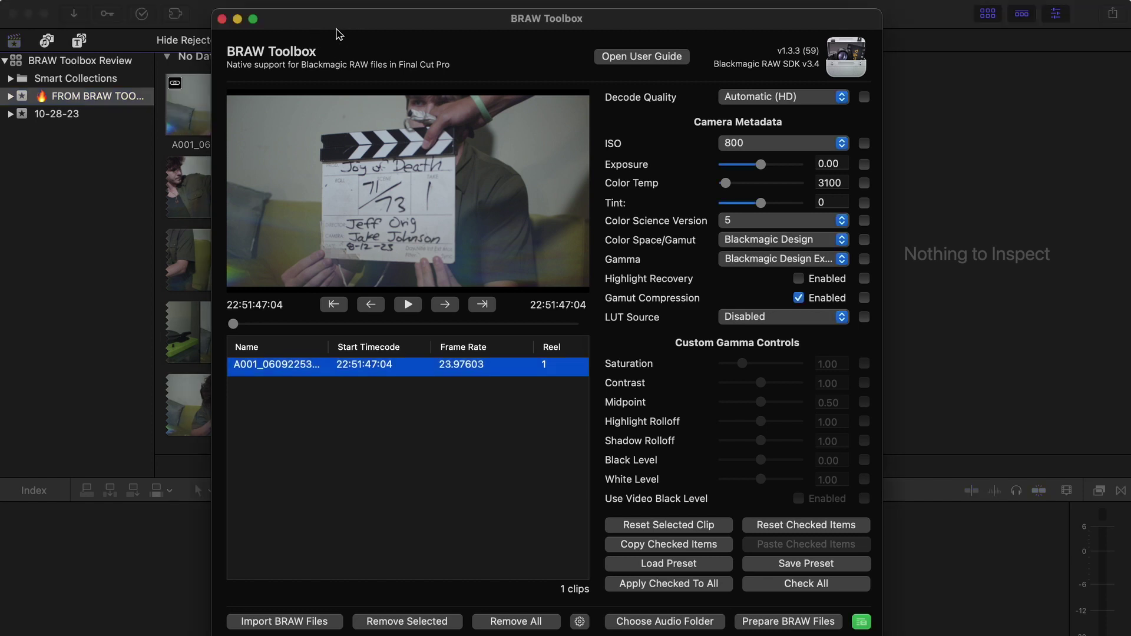
- Close BRAW Toolbox, select the imported A001_06092253_C248 clip and start a new project
{"action": "left_click", "coordinate": [223, 20]}
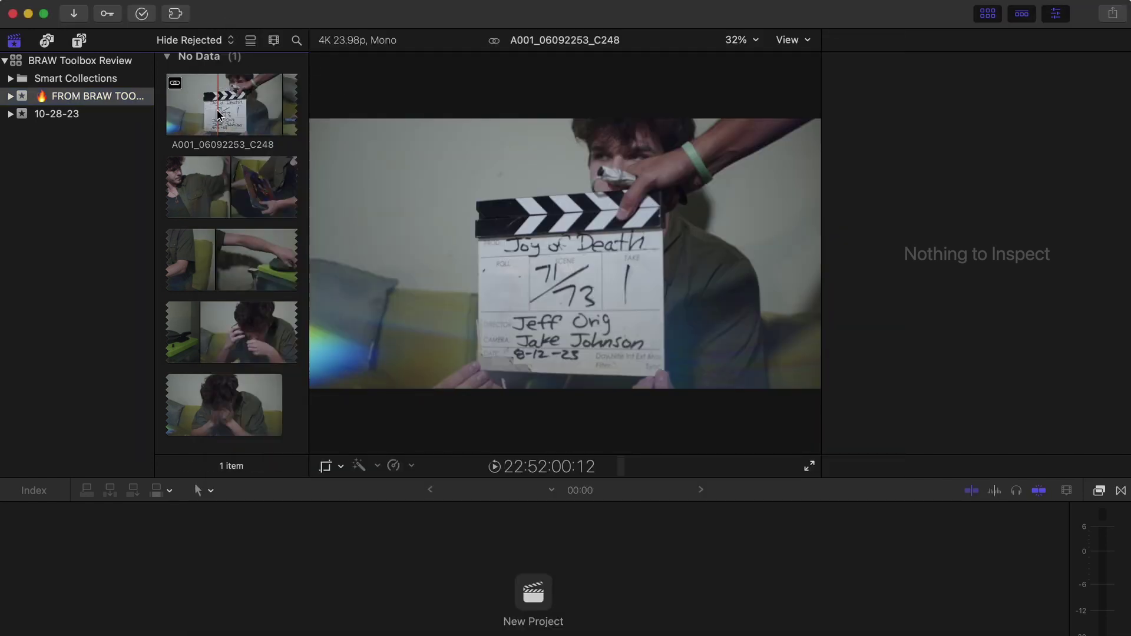
{"action": "left_click", "coordinate": [221, 109]}
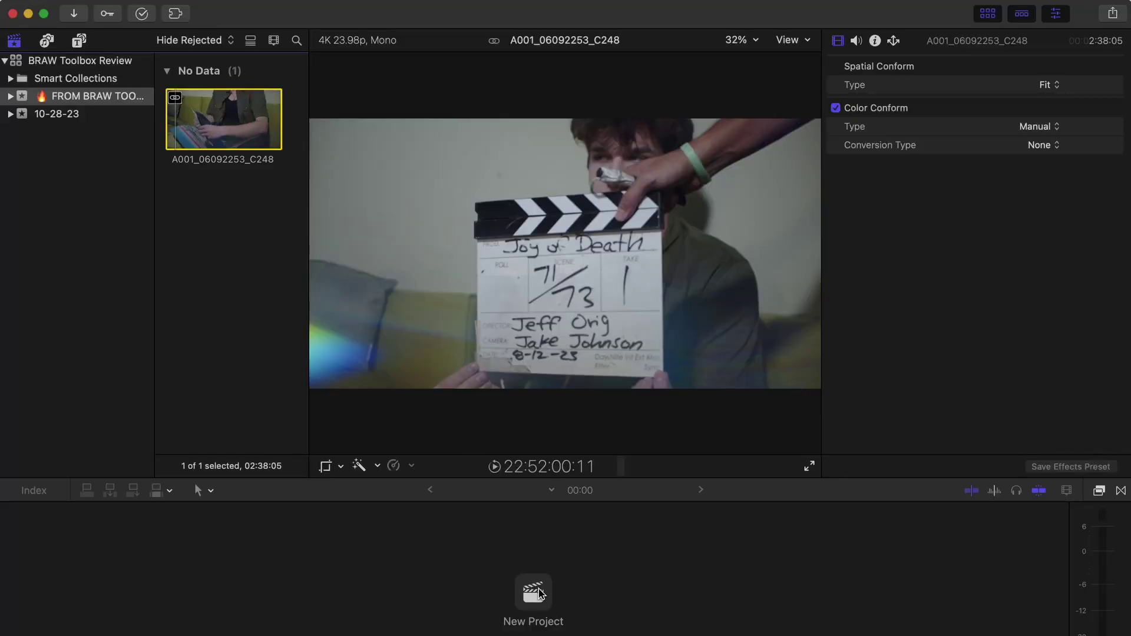
{"action": "left_click", "coordinate": [534, 592]}
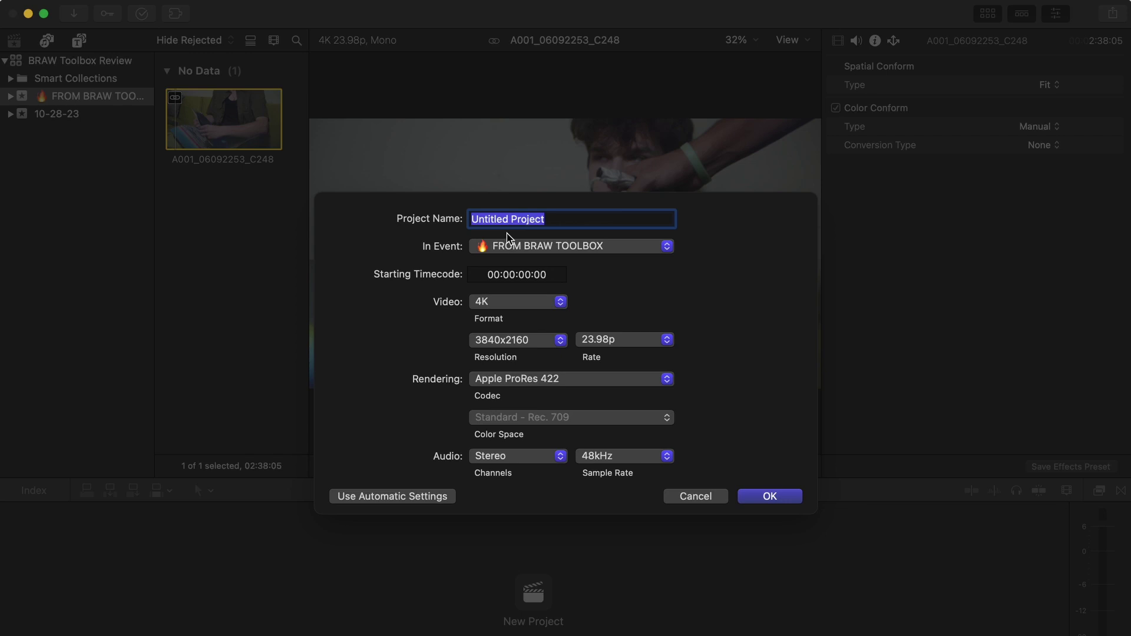
- Create a project named Test Project in the 10-28-23 event, then collapse that event
{"action": "left_click", "coordinate": [521, 244]}
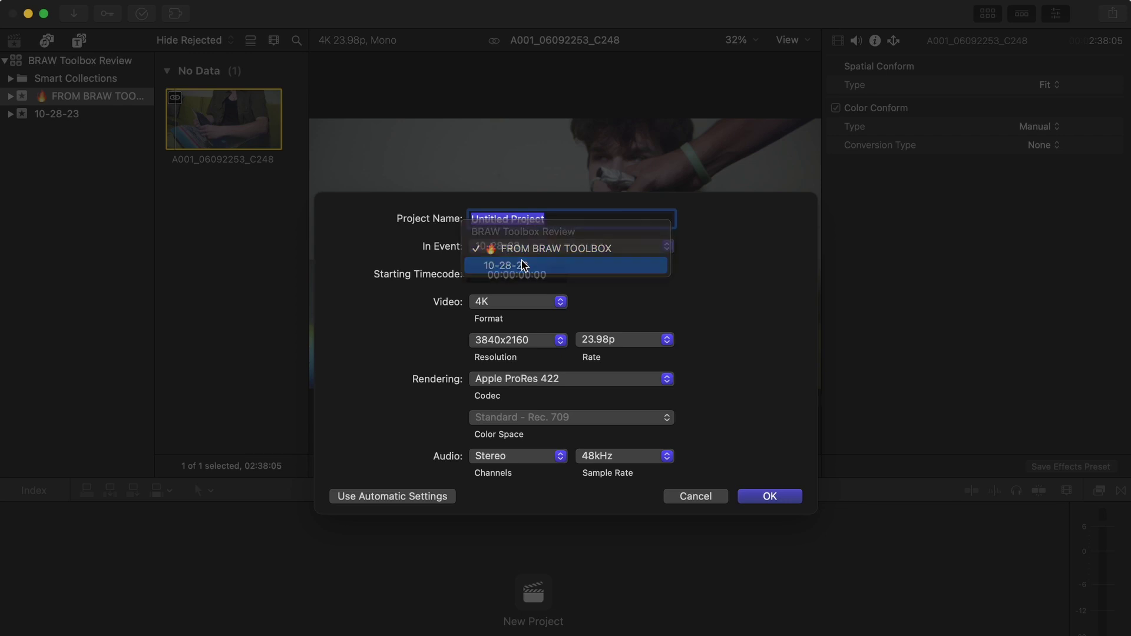
{"action": "left_click", "coordinate": [523, 265]}
{"action": "type", "text": "Test"}
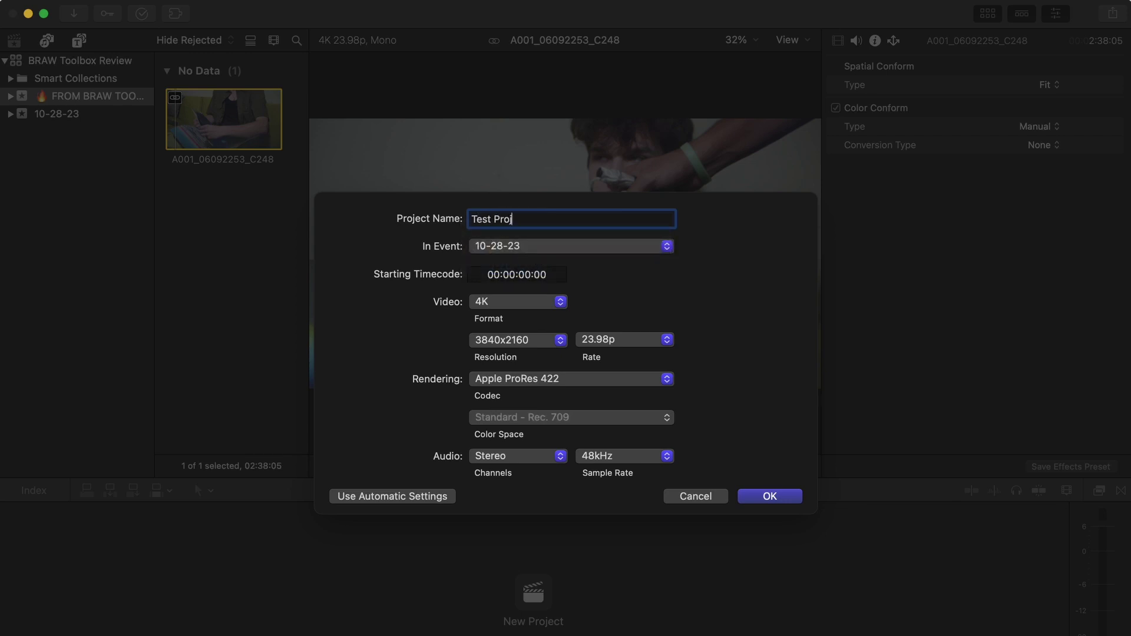
{"action": "left_click", "coordinate": [778, 499]}
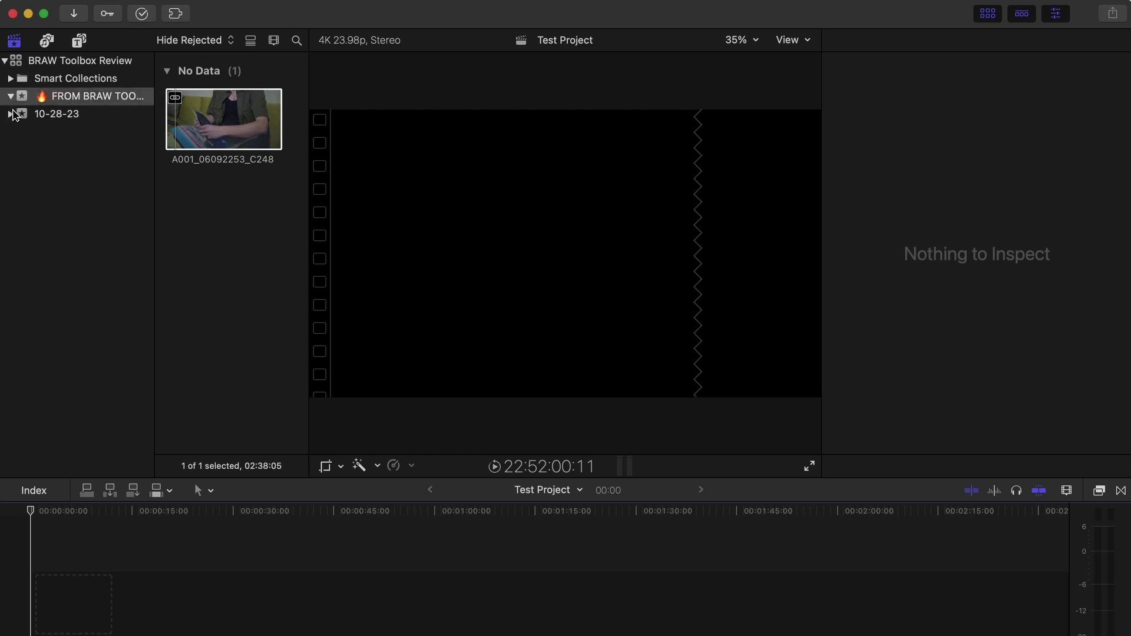
{"action": "left_click", "coordinate": [10, 114]}
- Merge the FROM BRAW TOOLBOX event into 10-28-23 and select the C248 BRAW clip there
{"action": "left_click", "coordinate": [10, 96]}
{"action": "left_click_drag", "start_coordinate": [26, 99], "coordinate": [36, 117]}
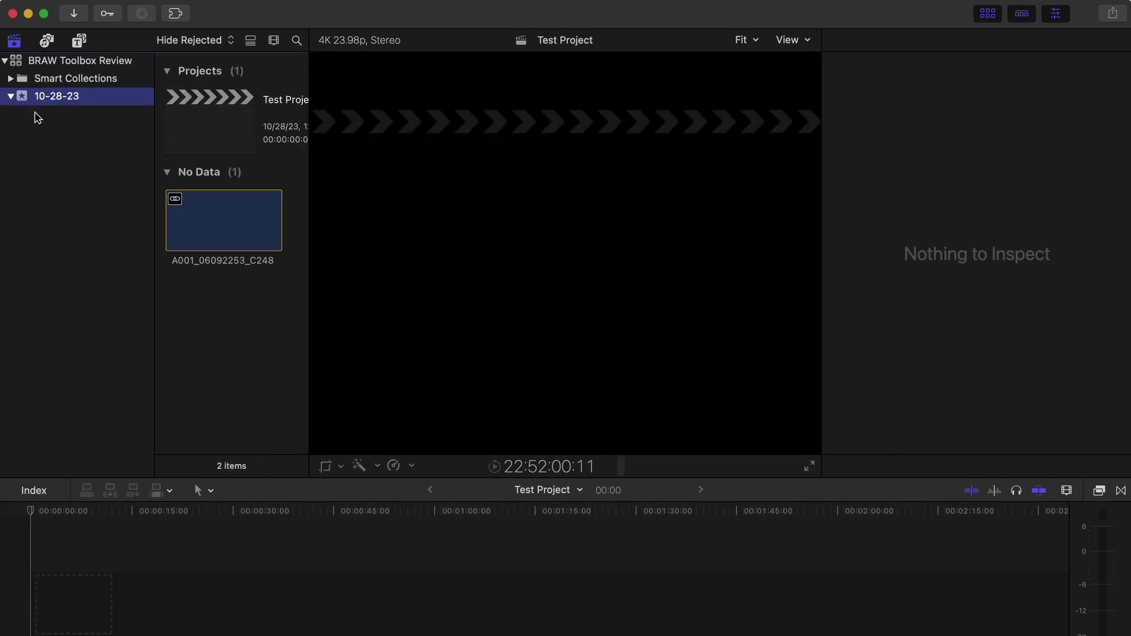
{"action": "left_click", "coordinate": [10, 97]}
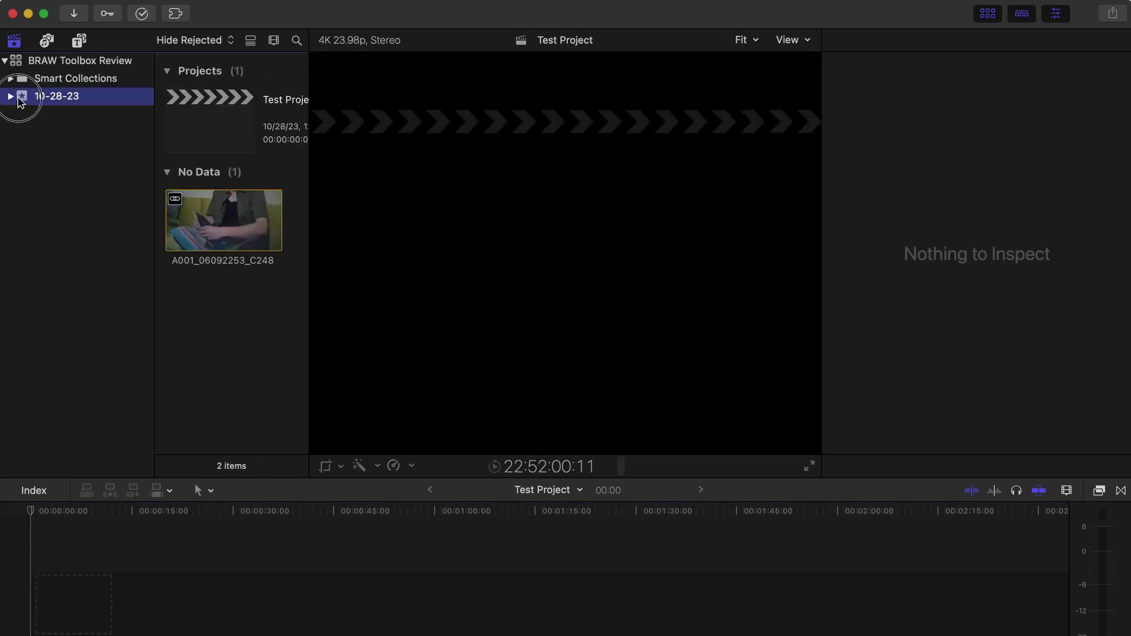
{"action": "left_click", "coordinate": [194, 224]}
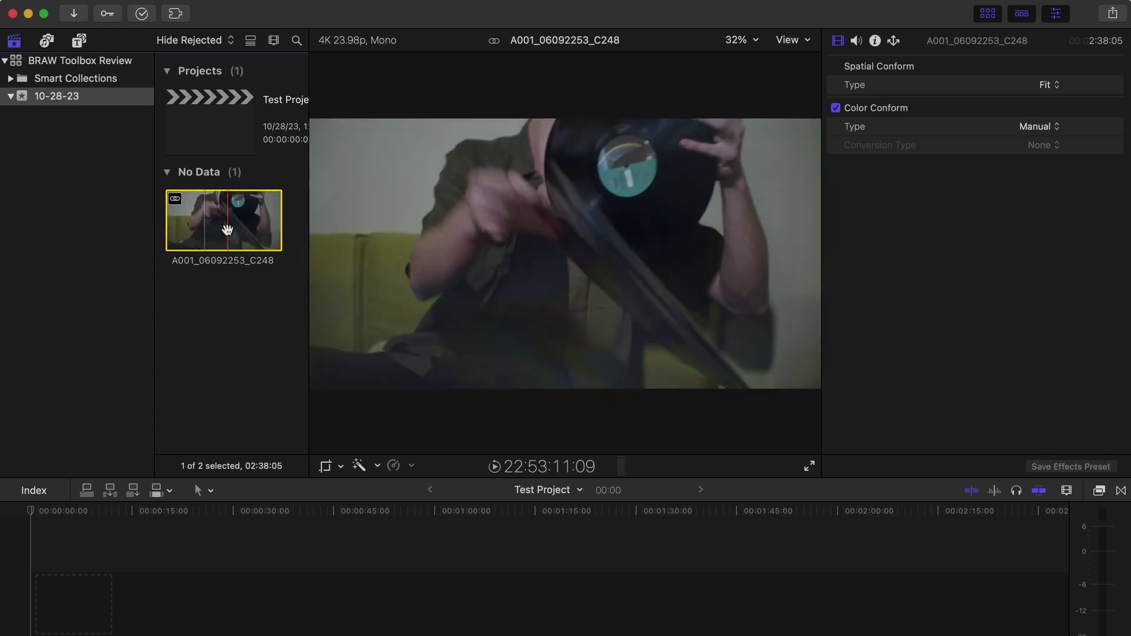
- Import C0010.MP4 and C0011.MP4 from the Scene 71/73 Take 1 folder
{"action": "key", "text": "super+i"}
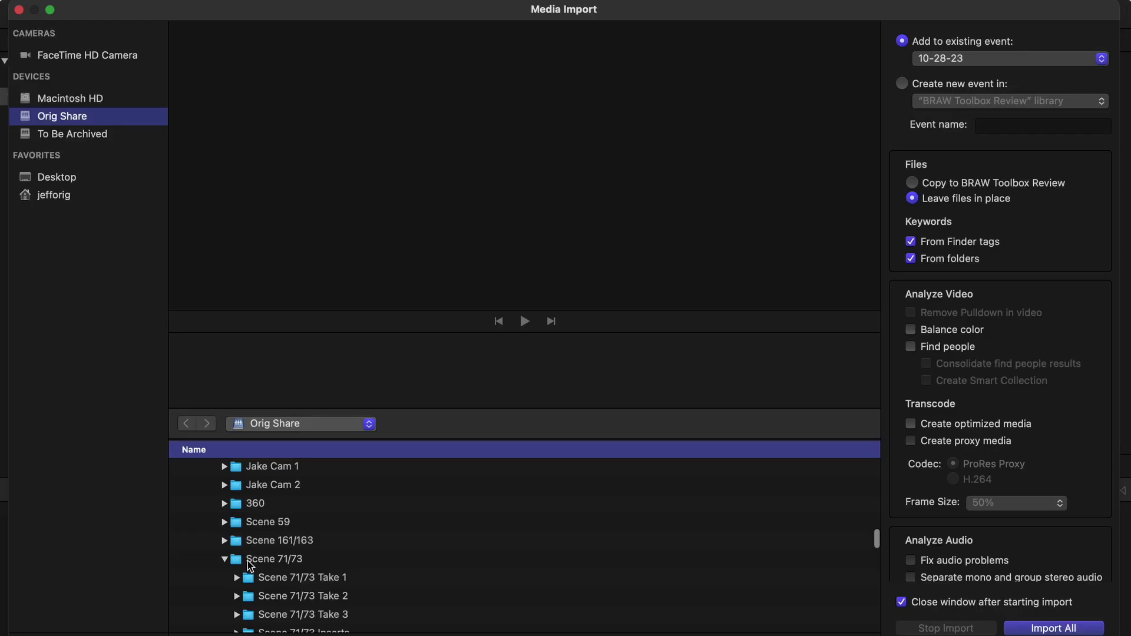
{"action": "scroll", "coordinate": [244, 567], "scroll_direction": "down", "scroll_amount": 4}
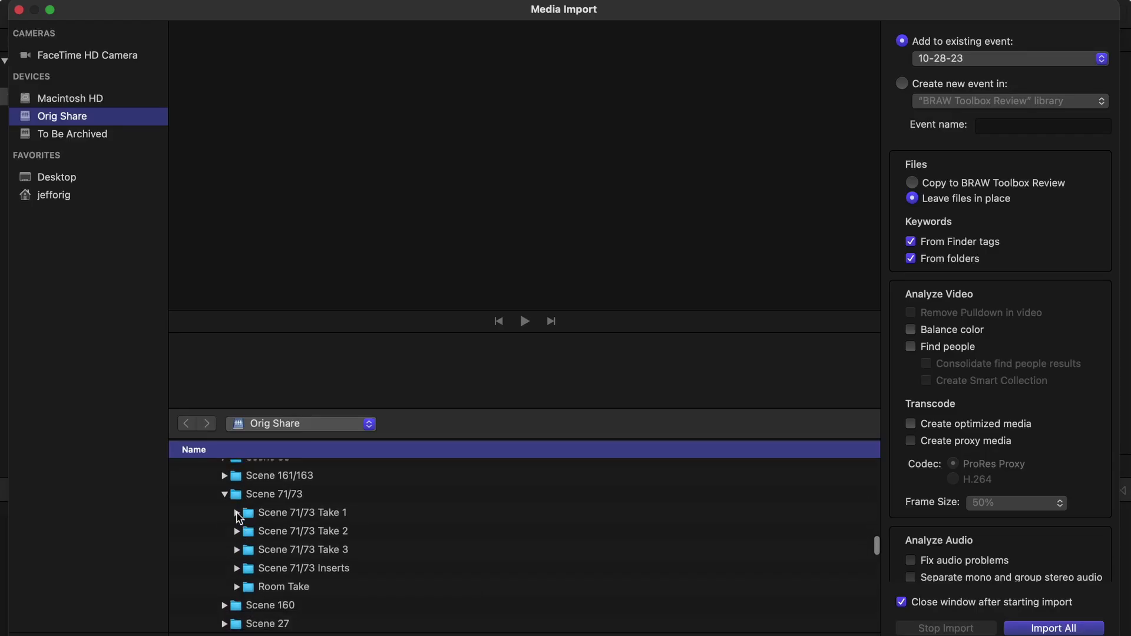
{"action": "left_click", "coordinate": [237, 514]}
{"action": "left_click", "coordinate": [291, 533]}
{"action": "left_click", "coordinate": [299, 568], "text": "super"}
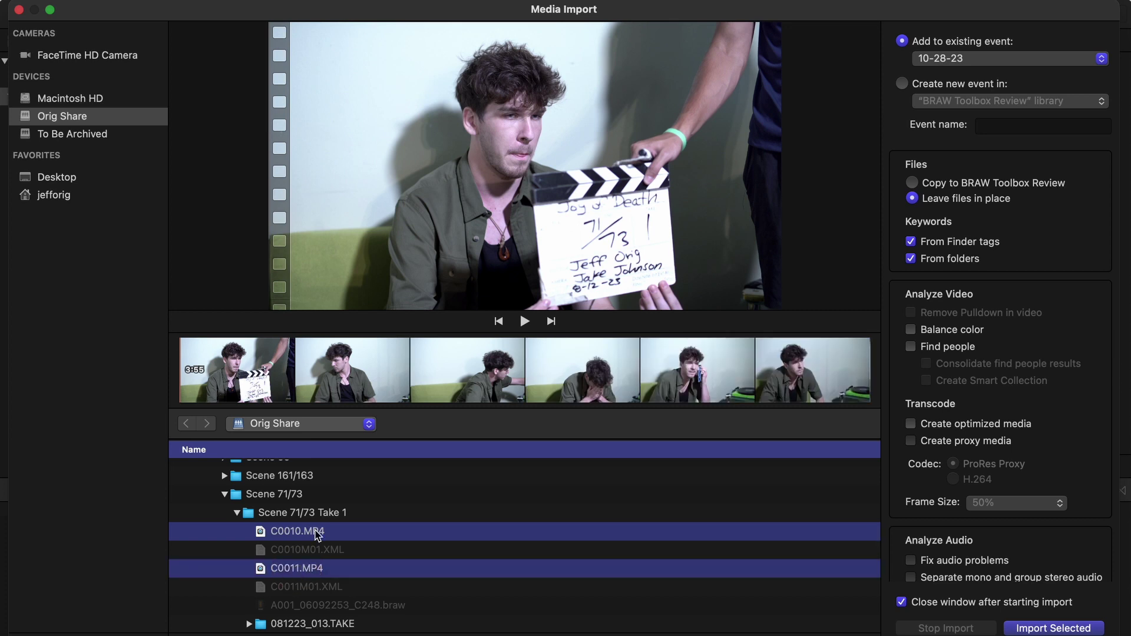
{"action": "key", "text": "Return"}
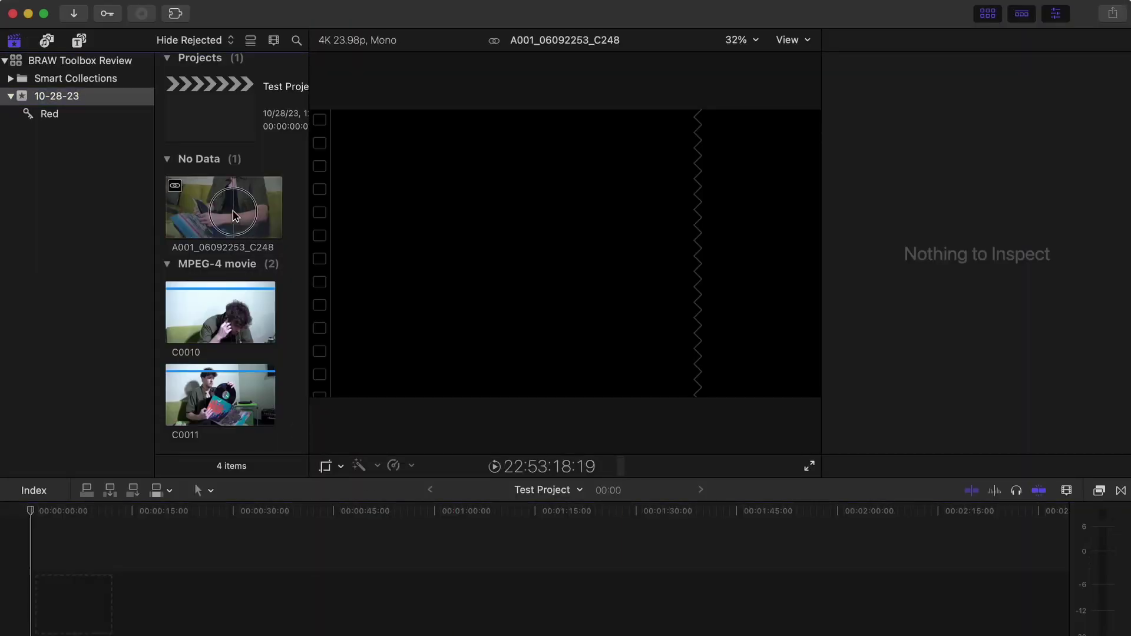
- Preview the C248, C0010 and C0011 clips in the browser
{"action": "left_click", "coordinate": [233, 209]}
{"action": "left_click", "coordinate": [220, 313]}
{"action": "left_click", "coordinate": [224, 407]}
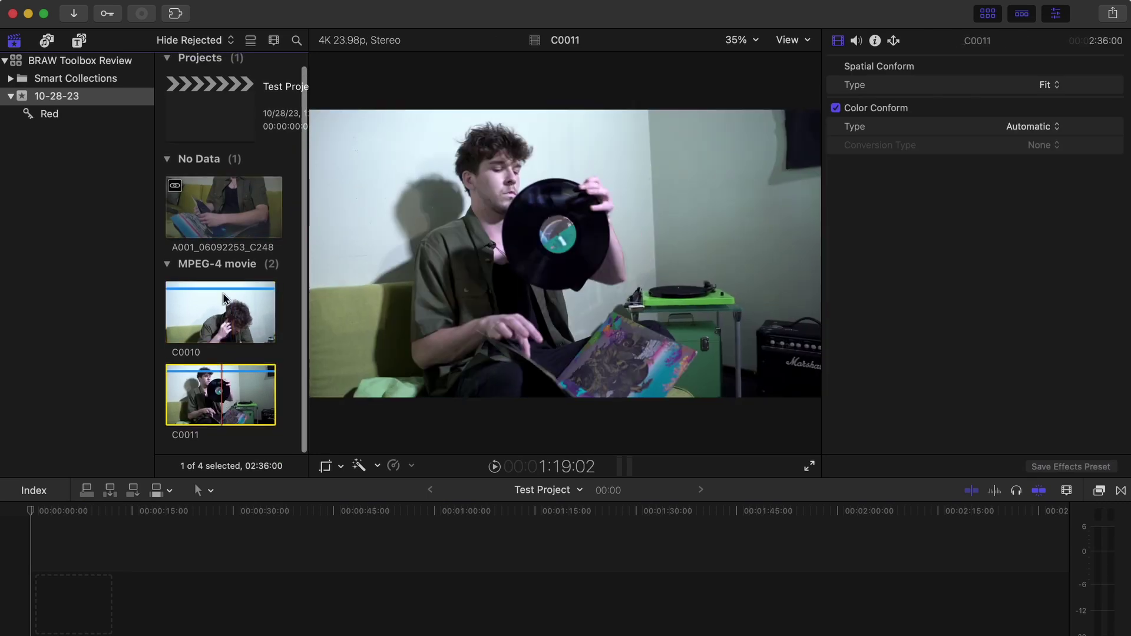
- Append the C248 BRAW clip to the Test Project timeline and show its properties
{"action": "left_click", "coordinate": [218, 212]}
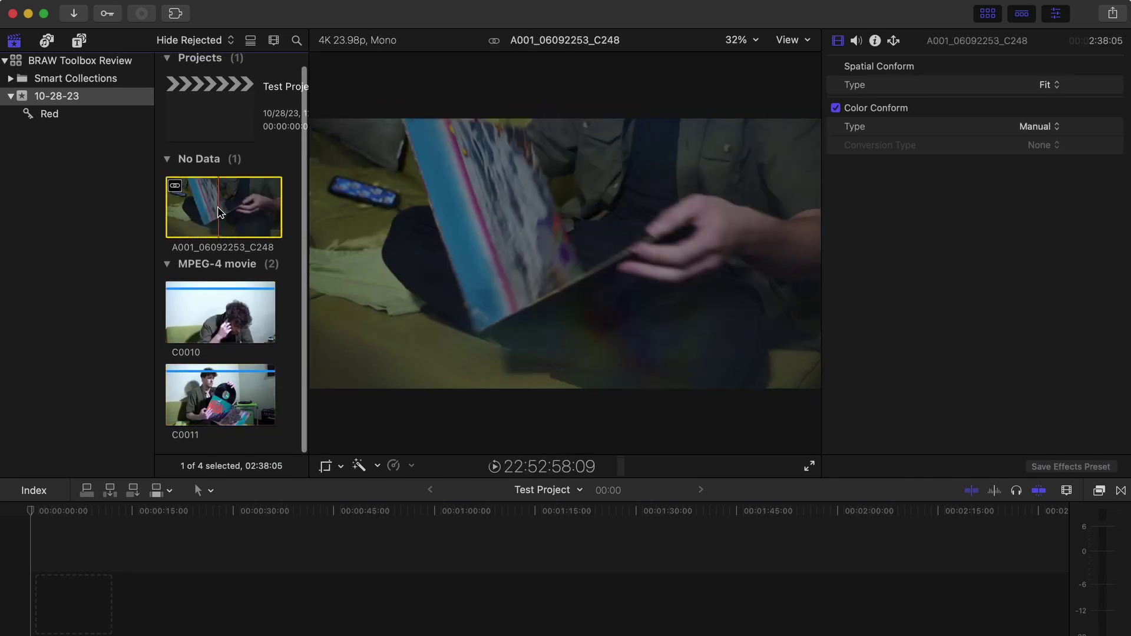
{"action": "key", "text": "e"}
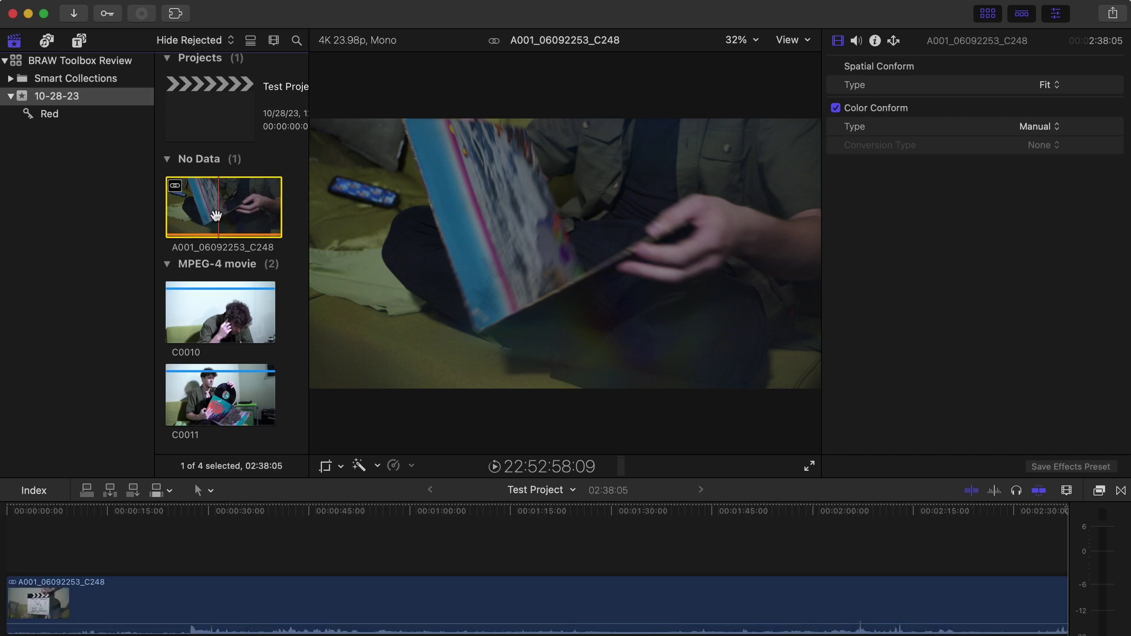
{"action": "left_click", "coordinate": [157, 511]}
{"action": "key", "text": "super+4"}
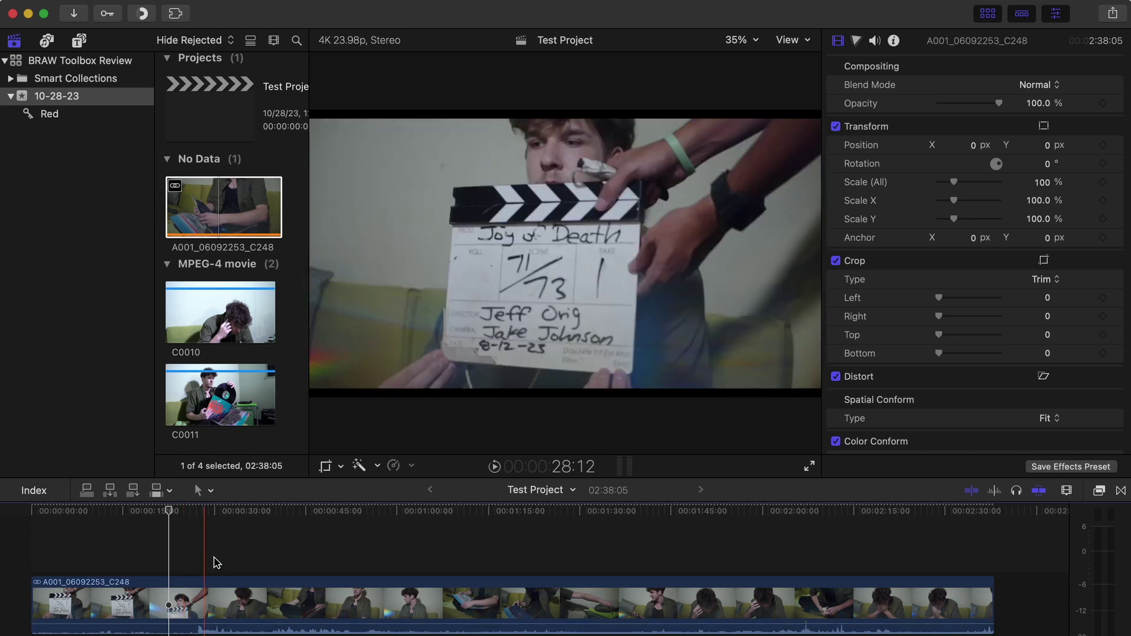
- Select the BRAW clip in the timeline, play it, then stop playback
{"action": "left_click", "coordinate": [112, 589]}
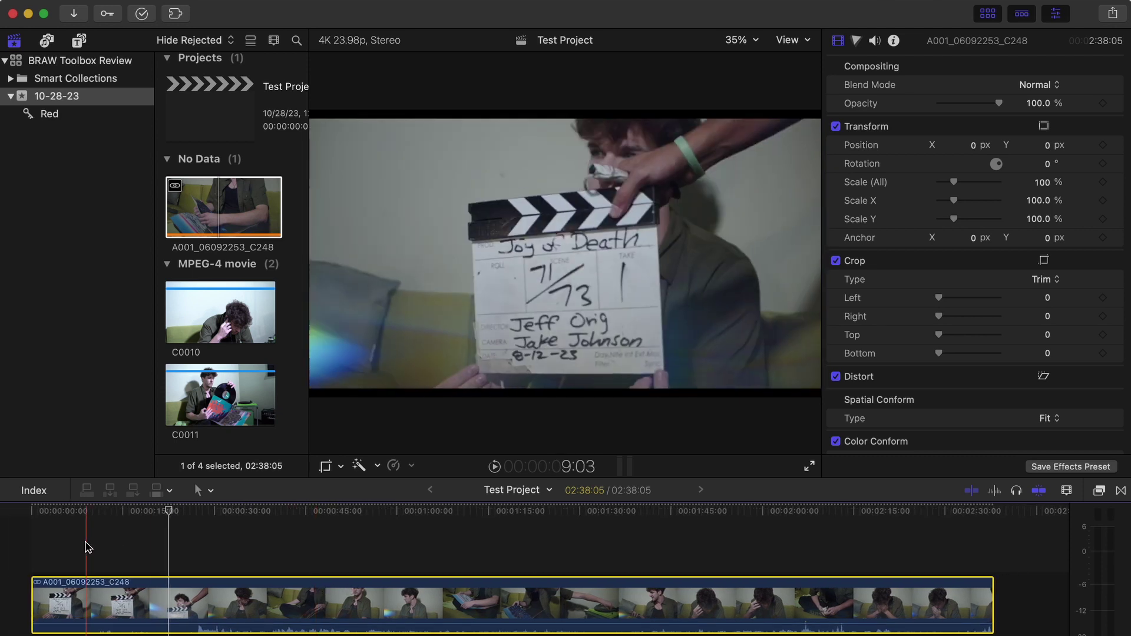
{"action": "key", "text": "space"}
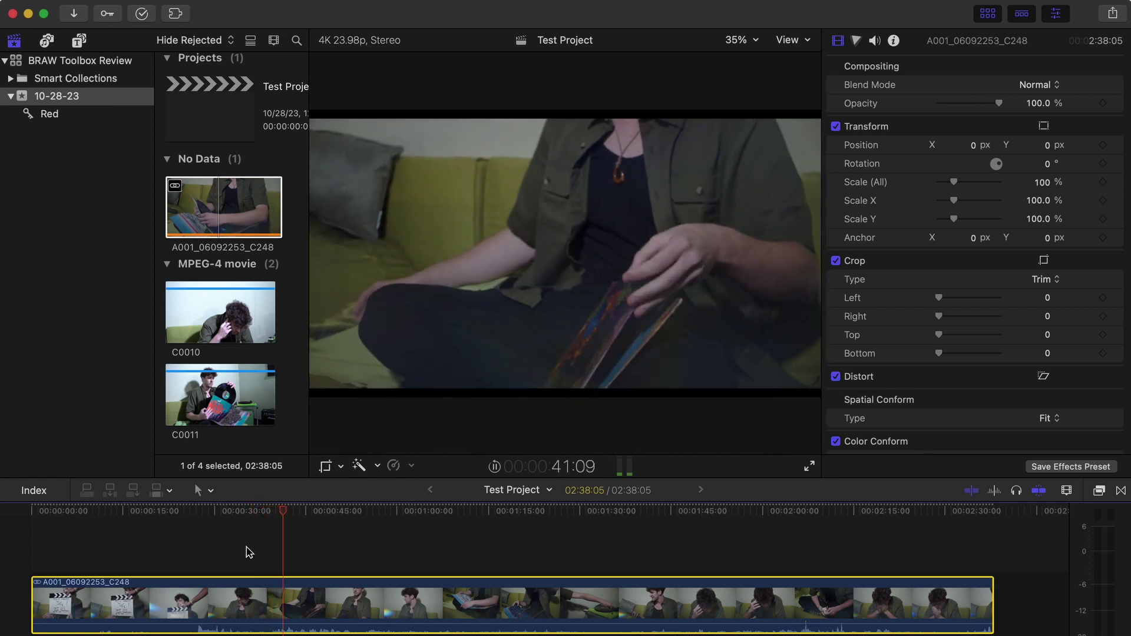
{"action": "key", "text": "space"}
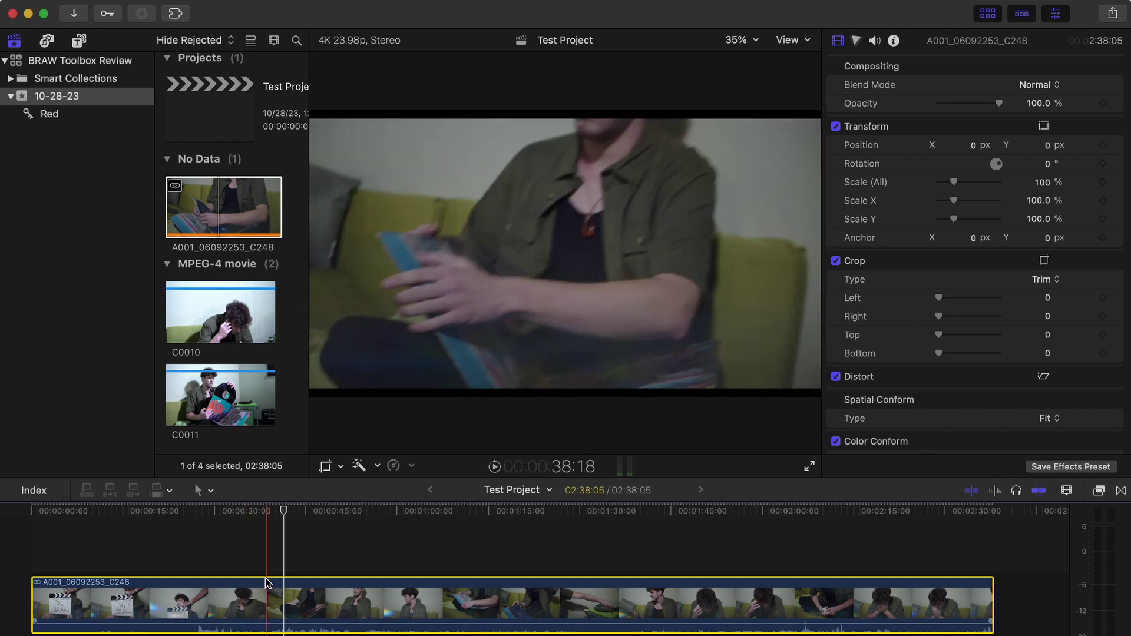
- Open the A001 compound clip, select its generator, and show its BRAW Toolbox video settings
{"action": "double_click", "coordinate": [206, 596]}
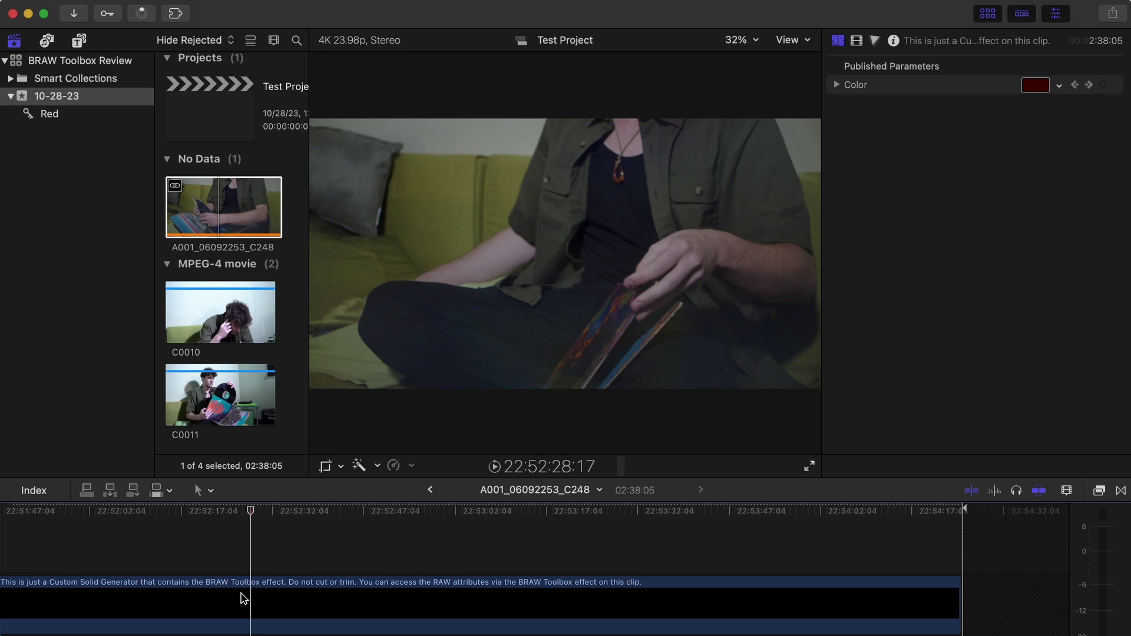
{"action": "left_click", "coordinate": [243, 598]}
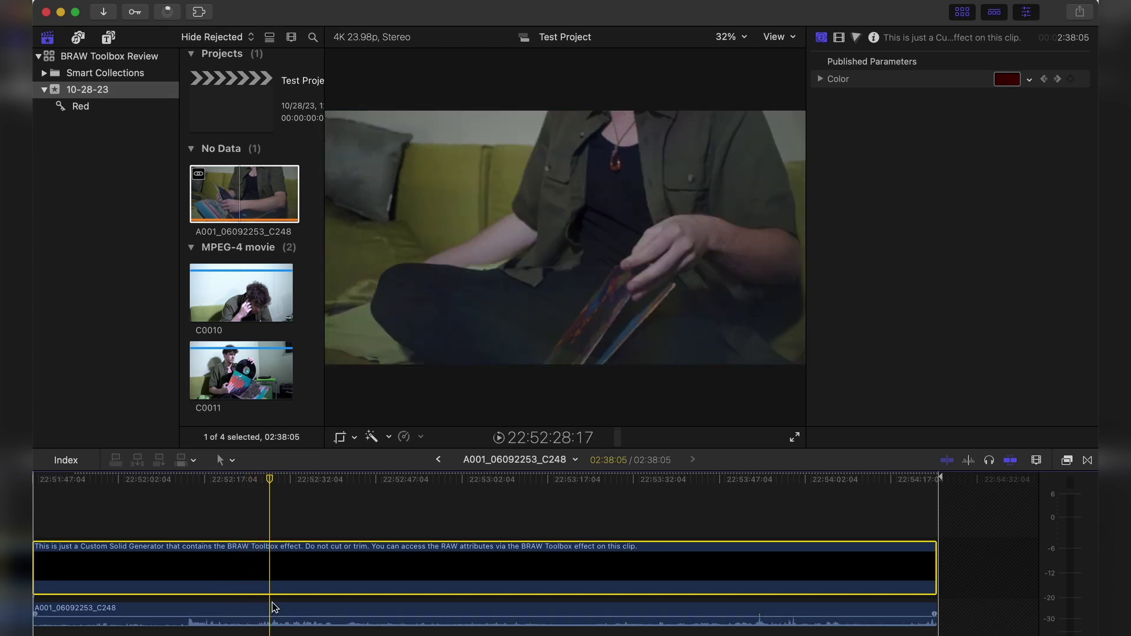
{"action": "left_click", "coordinate": [840, 39]}
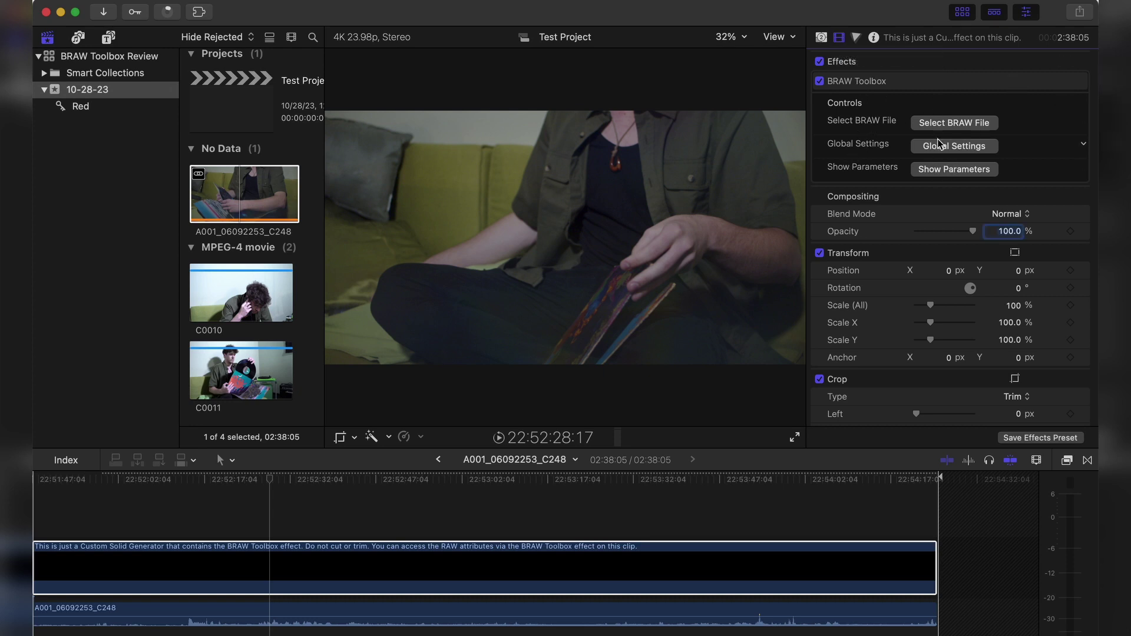
- Reveal the BRAW Toolbox parameters, set ISO to 400 and Exposure back to 0
{"action": "left_click", "coordinate": [932, 171]}
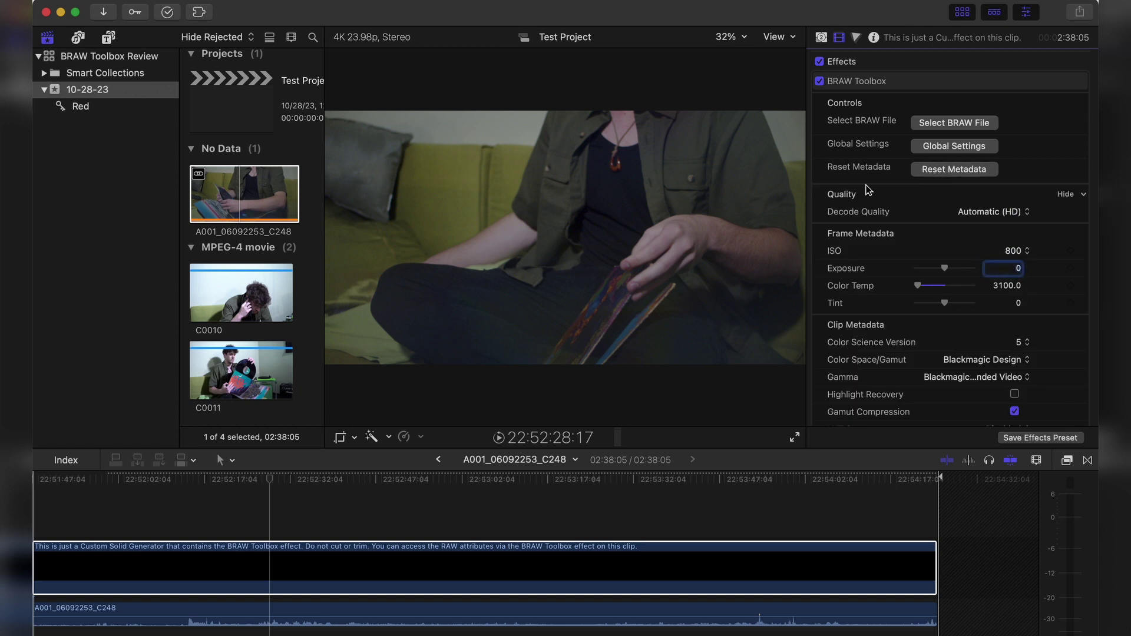
{"action": "scroll", "coordinate": [868, 190], "scroll_direction": "down", "scroll_amount": 5}
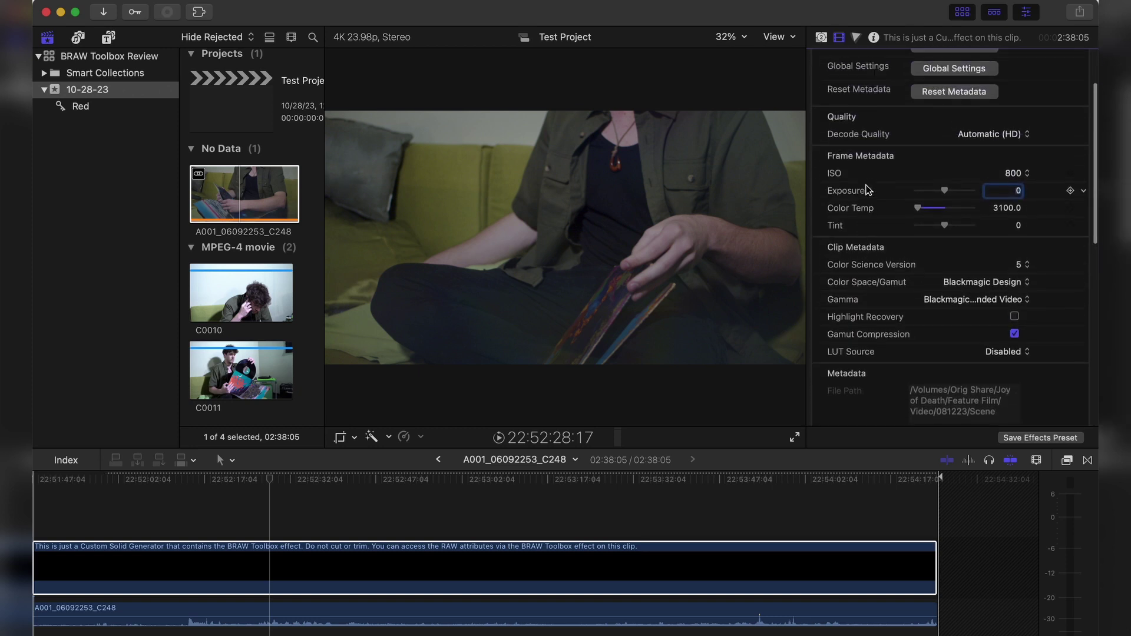
{"action": "left_click", "coordinate": [1024, 173]}
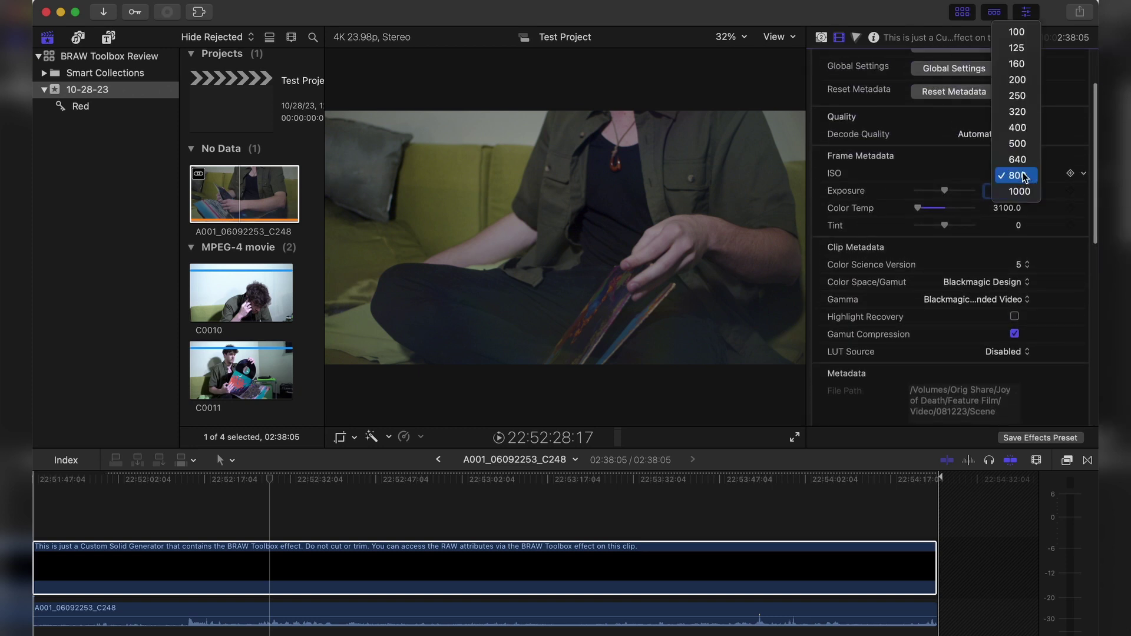
{"action": "left_click", "coordinate": [1024, 127]}
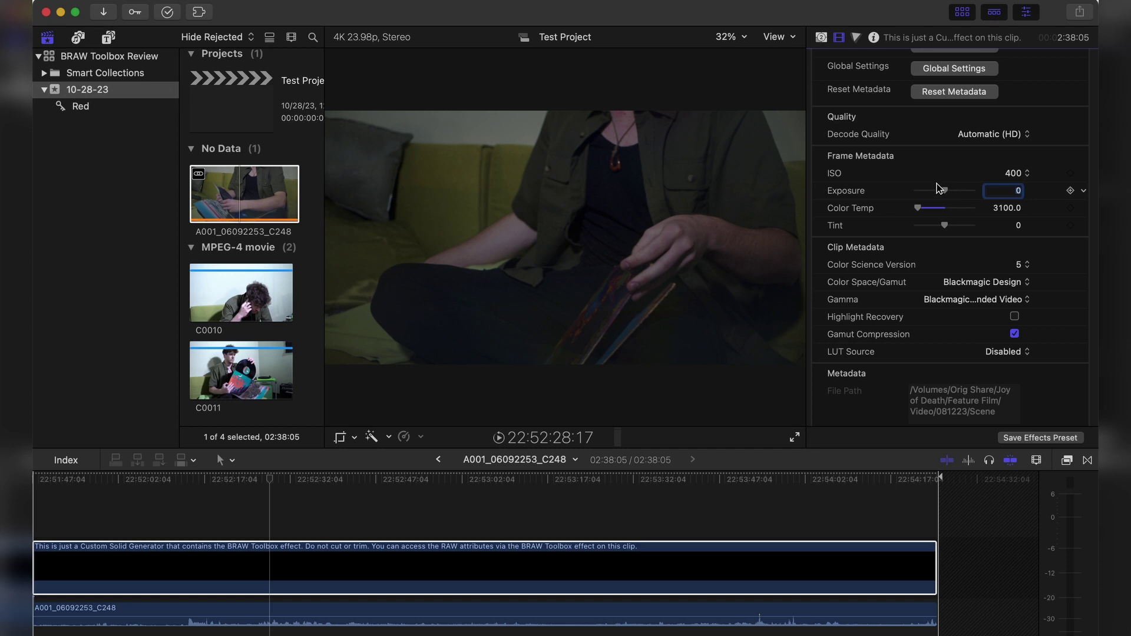
{"action": "left_click_drag", "start_coordinate": [944, 191], "coordinate": [928, 214]}
{"action": "type", "text": "0"}
{"action": "key", "text": "Return"}
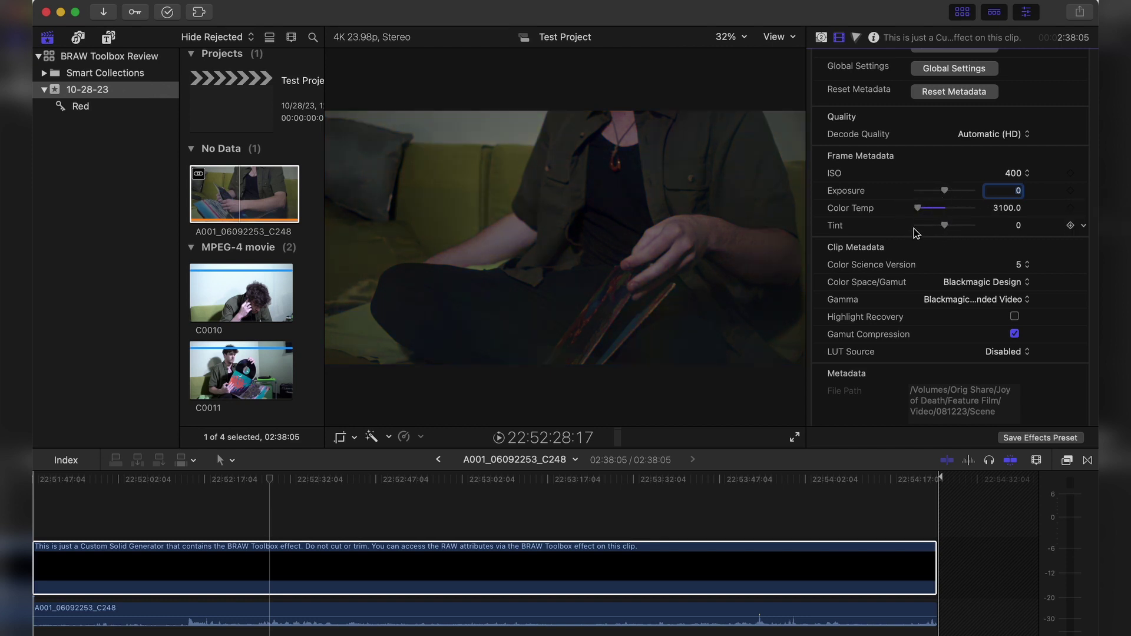
- Keep Blackmagic Design color space, Blackmagic Design Extended Video gamma, and LUT source disabled
{"action": "scroll", "coordinate": [916, 233], "scroll_direction": "down", "scroll_amount": 3}
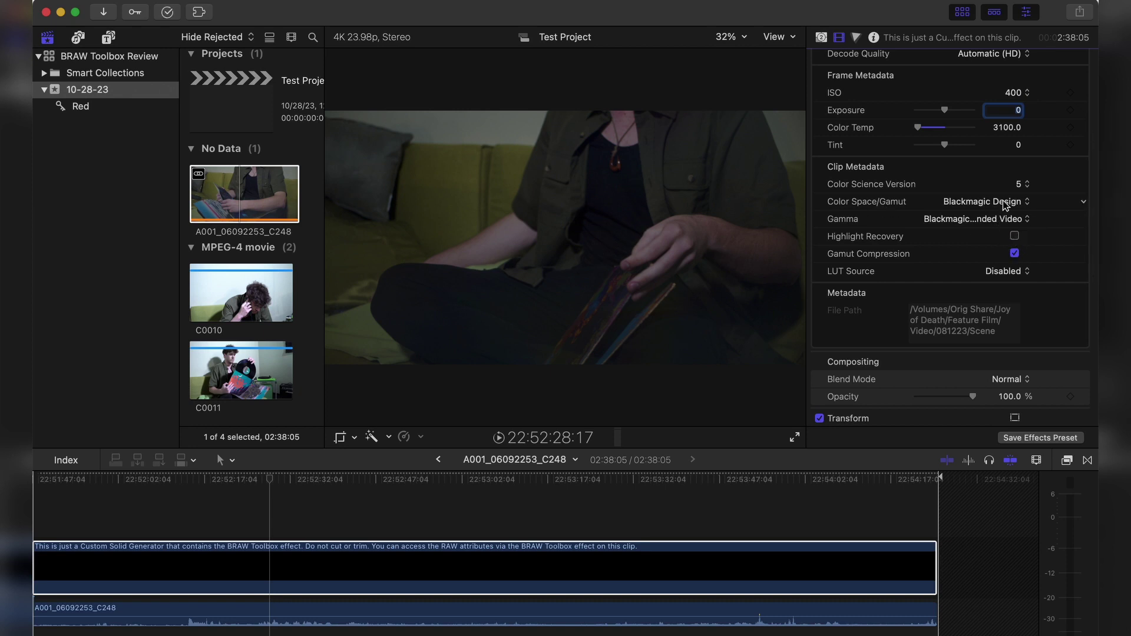
{"action": "left_click", "coordinate": [973, 204]}
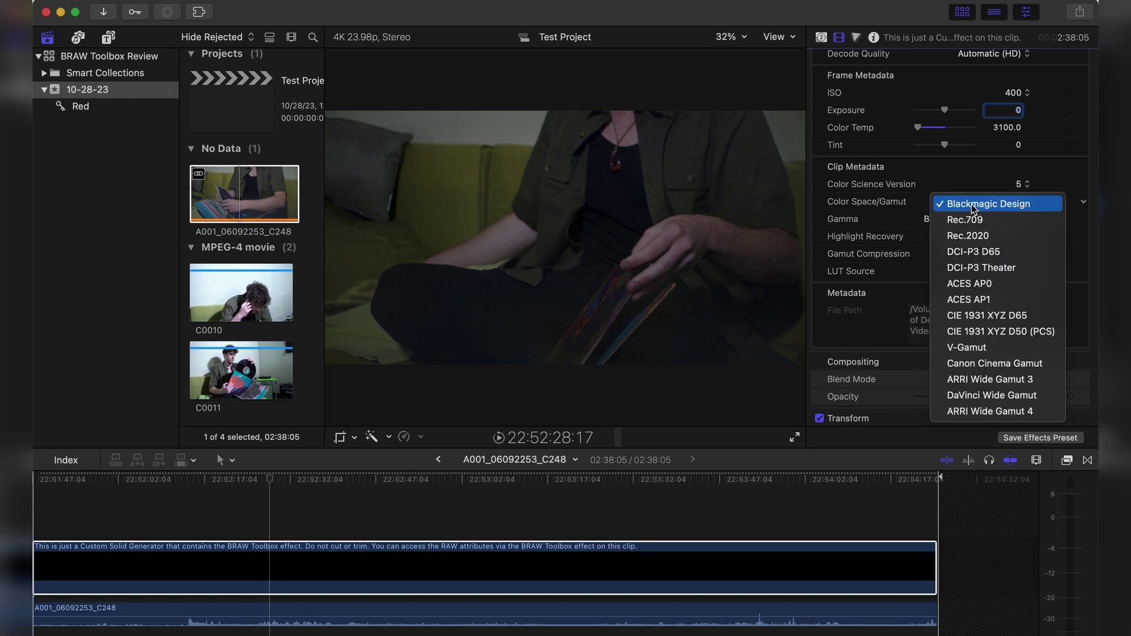
{"action": "left_click", "coordinate": [942, 205]}
{"action": "left_click", "coordinate": [939, 216]}
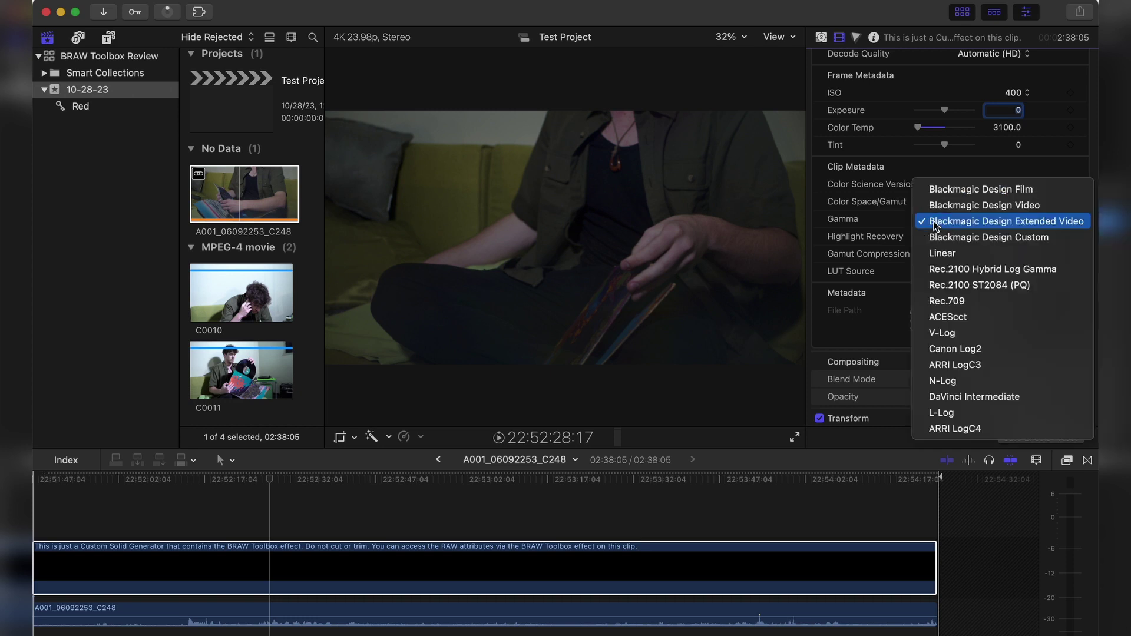
{"action": "left_click", "coordinate": [951, 194]}
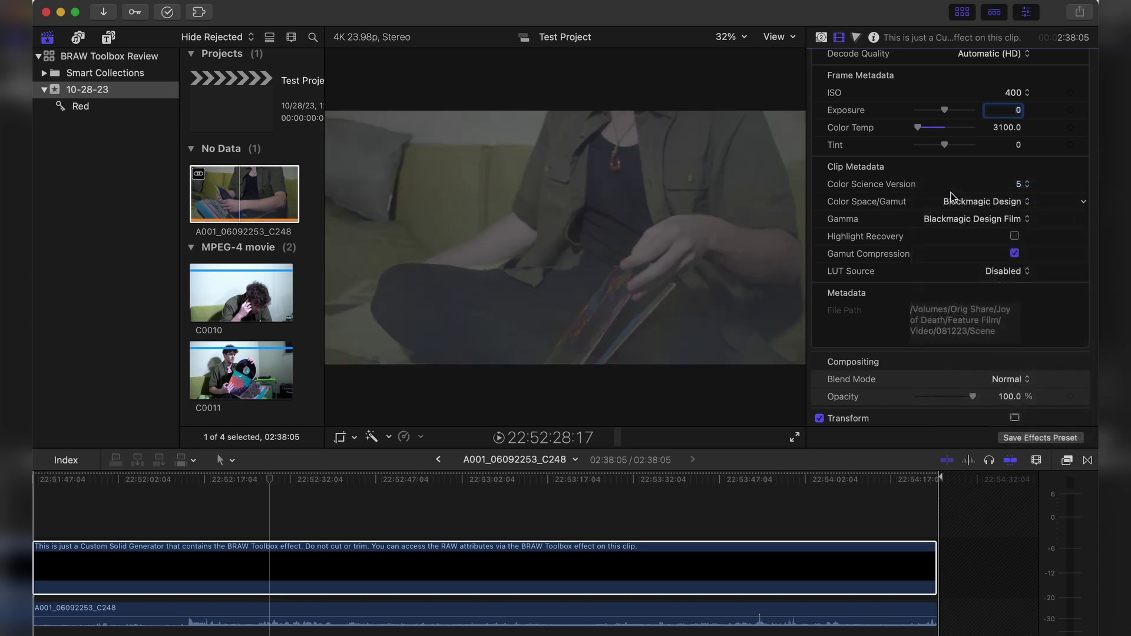
{"action": "left_click", "coordinate": [943, 220]}
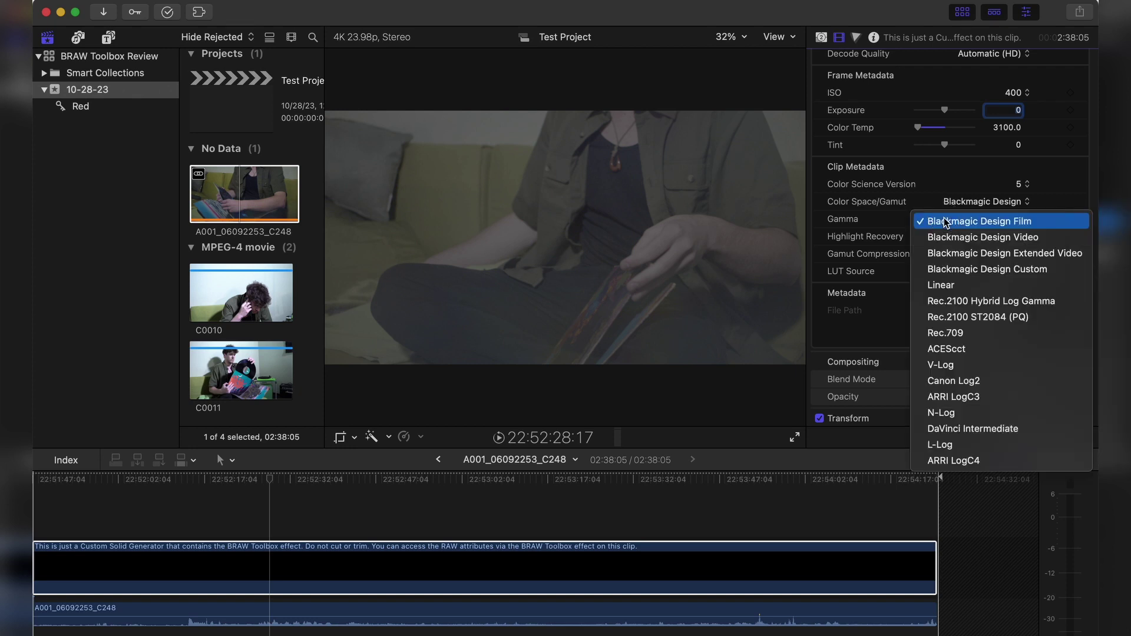
{"action": "left_click", "coordinate": [943, 251]}
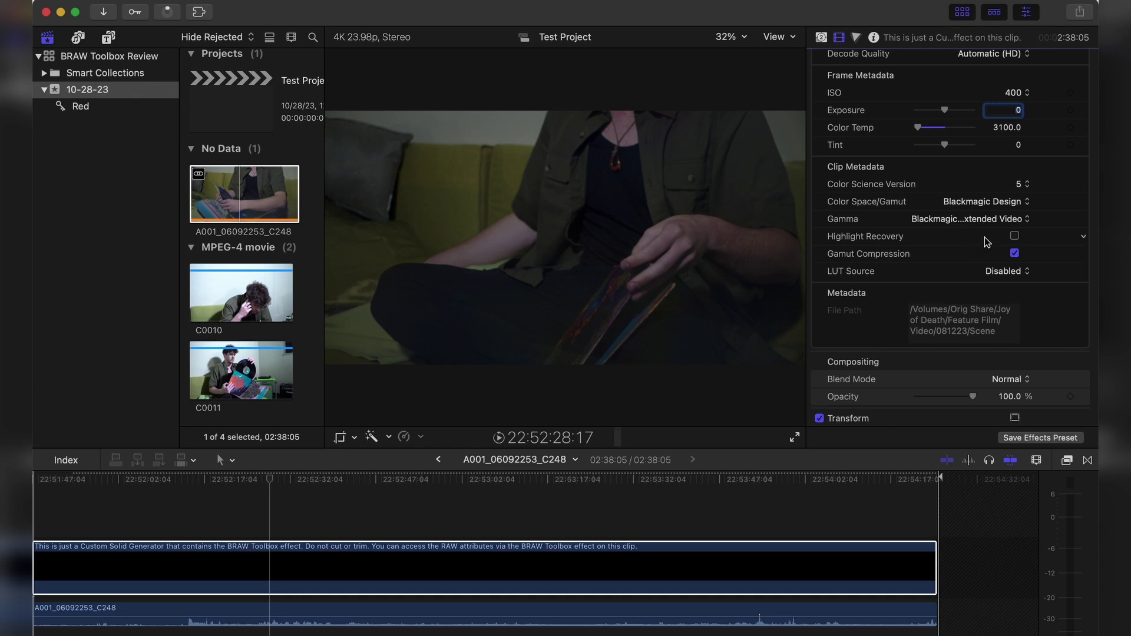
{"action": "left_click", "coordinate": [1004, 273]}
{"action": "left_click", "coordinate": [909, 277]}
{"action": "scroll", "coordinate": [896, 288], "scroll_direction": "up", "scroll_amount": 5}
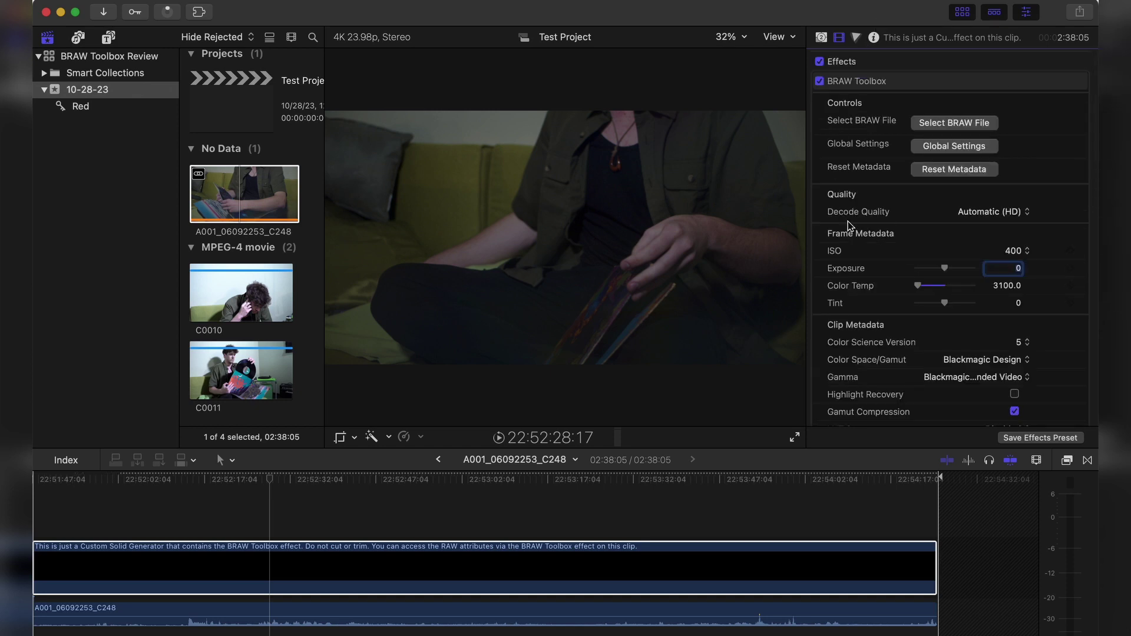
- Show the clip's Color inspector and its Add Correction list of correction types
{"action": "left_click", "coordinate": [855, 37]}
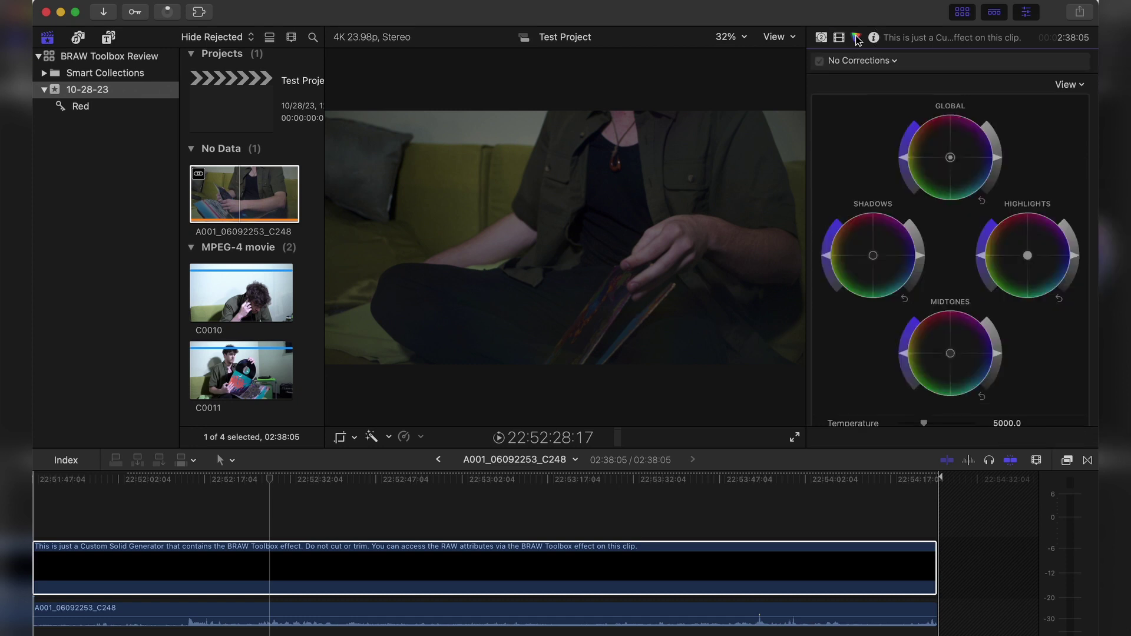
{"action": "scroll", "coordinate": [861, 220], "scroll_direction": "down", "scroll_amount": 5}
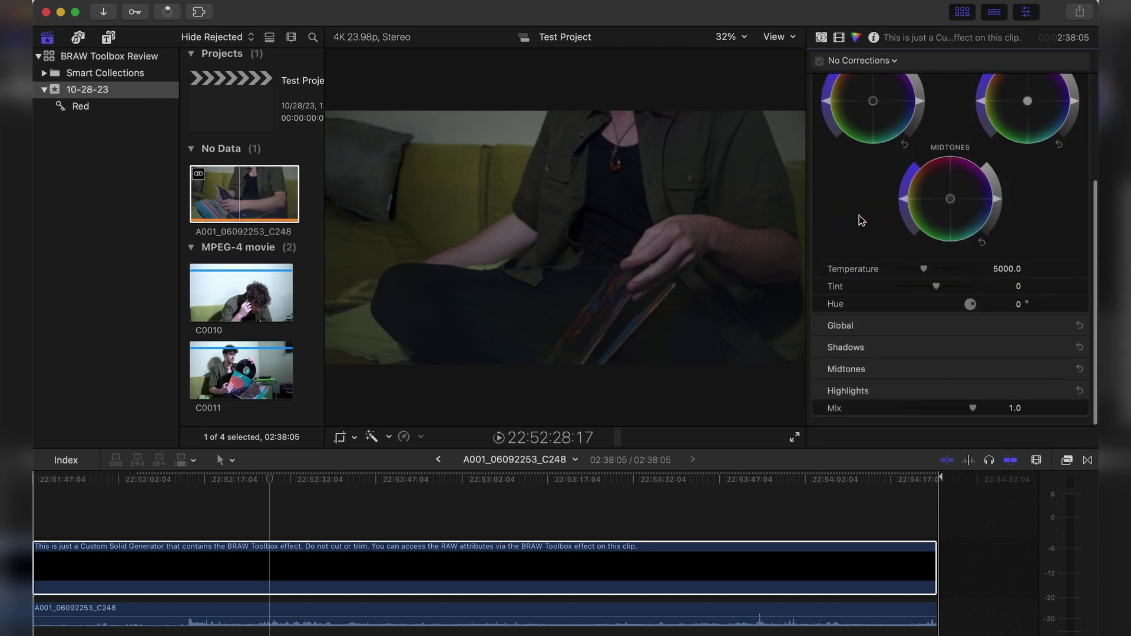
{"action": "scroll", "coordinate": [862, 220], "scroll_direction": "up", "scroll_amount": 5}
{"action": "left_click", "coordinate": [881, 61]}
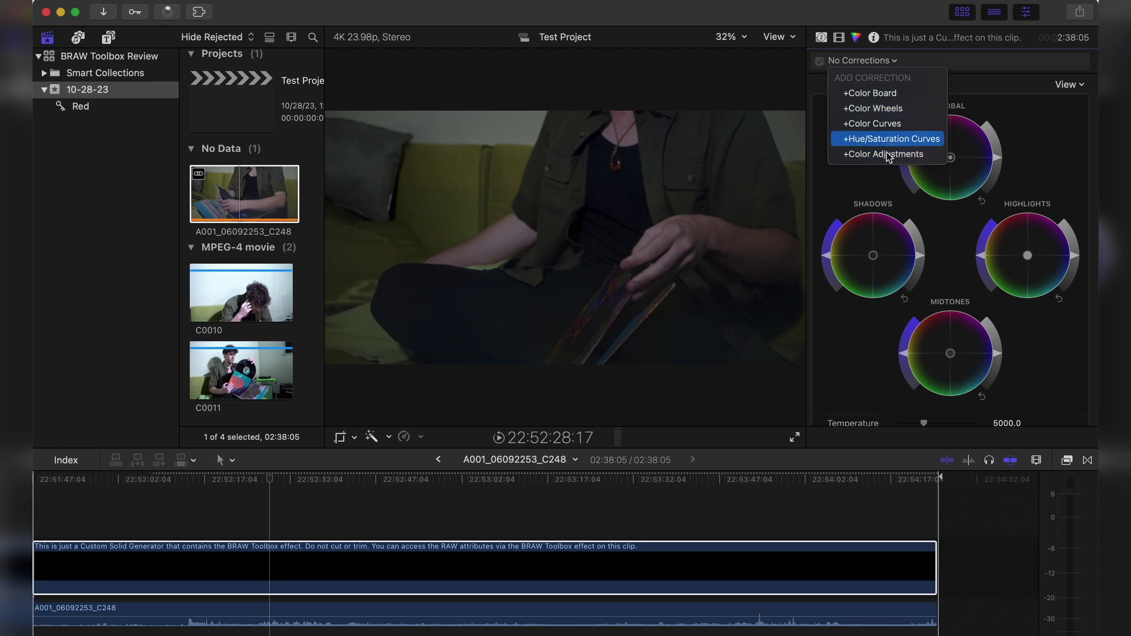
- Dismiss the correction list, return to Test Project, and park the playhead on the clapperboard shot
{"action": "left_click", "coordinate": [933, 64]}
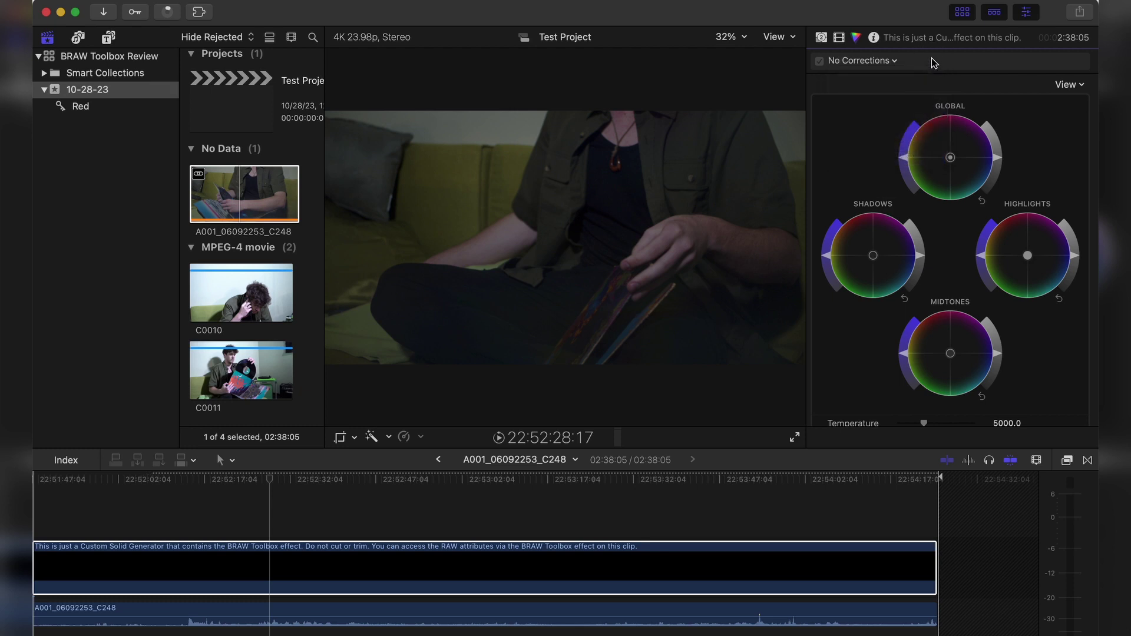
{"action": "left_click", "coordinate": [437, 462]}
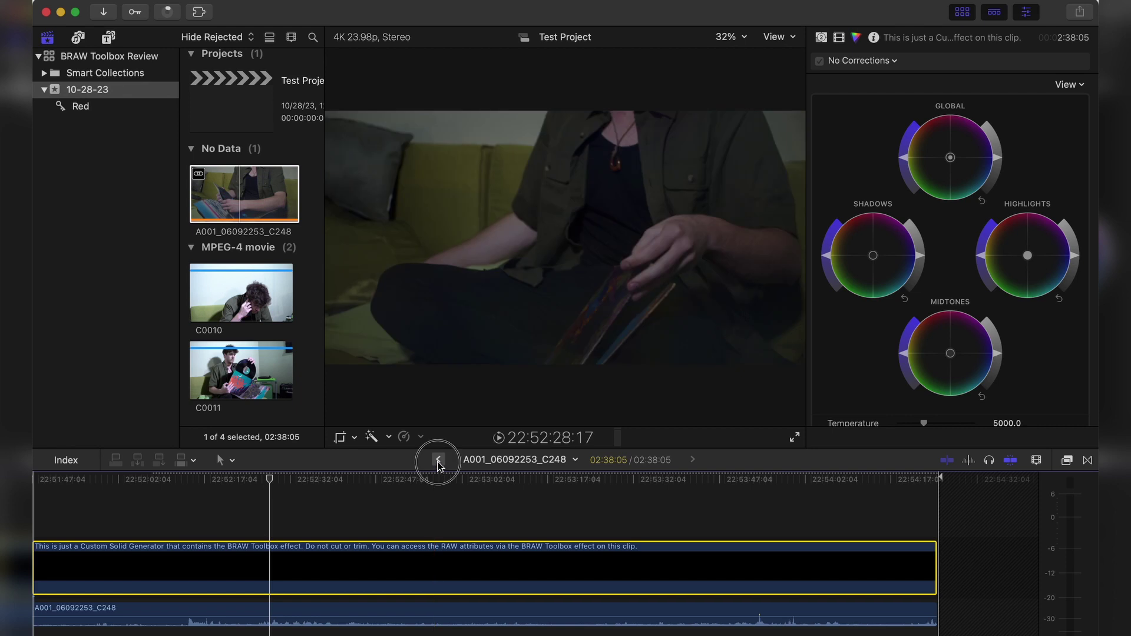
{"action": "left_click", "coordinate": [348, 522]}
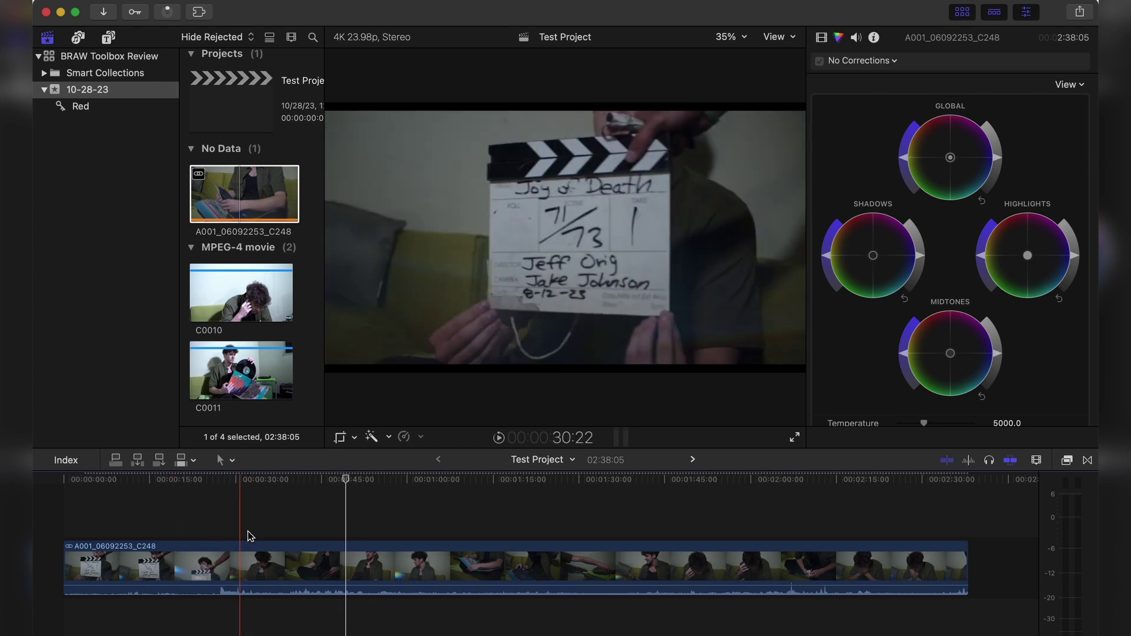
{"action": "left_click", "coordinate": [213, 523]}
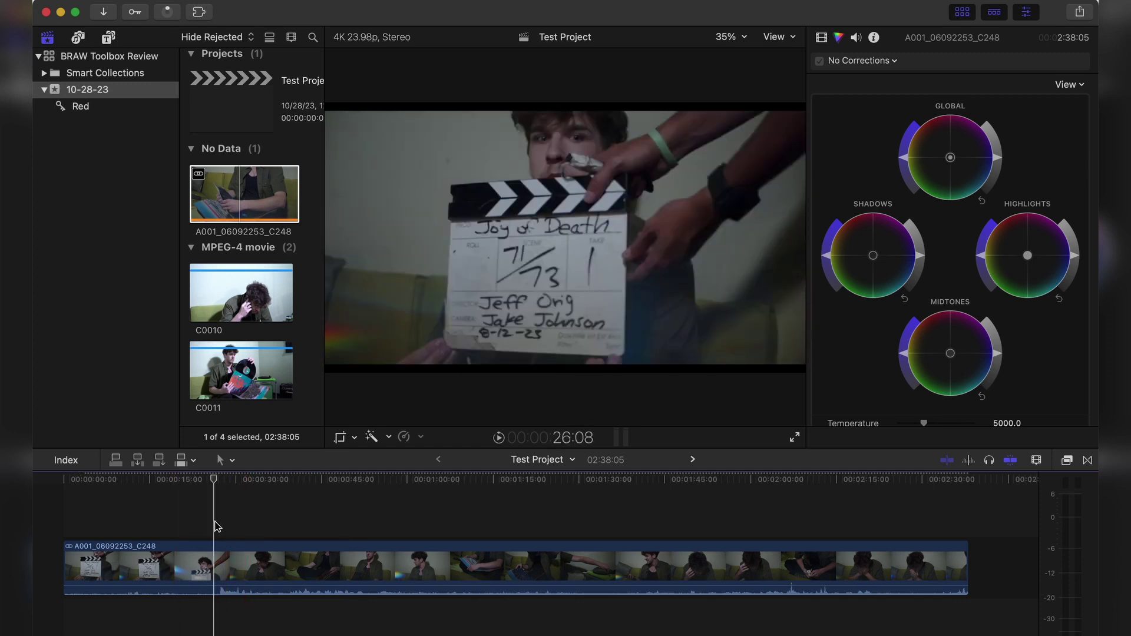
- Select both Sony clips, C0010 and C0011, in the browser
{"action": "left_click", "coordinate": [236, 297]}
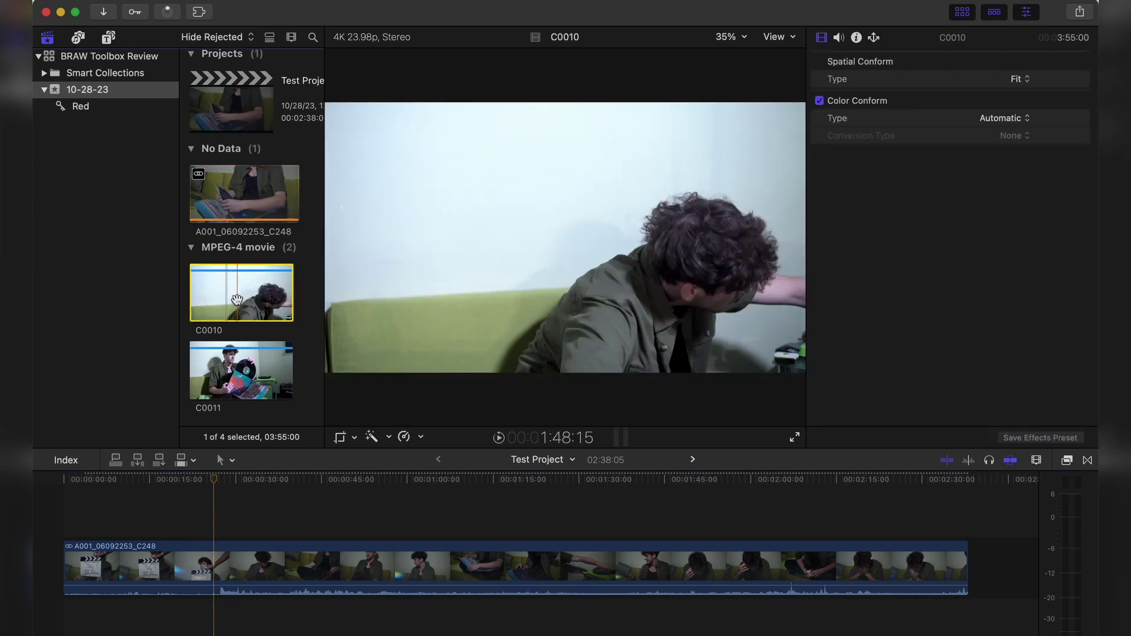
{"action": "left_click", "coordinate": [267, 512]}
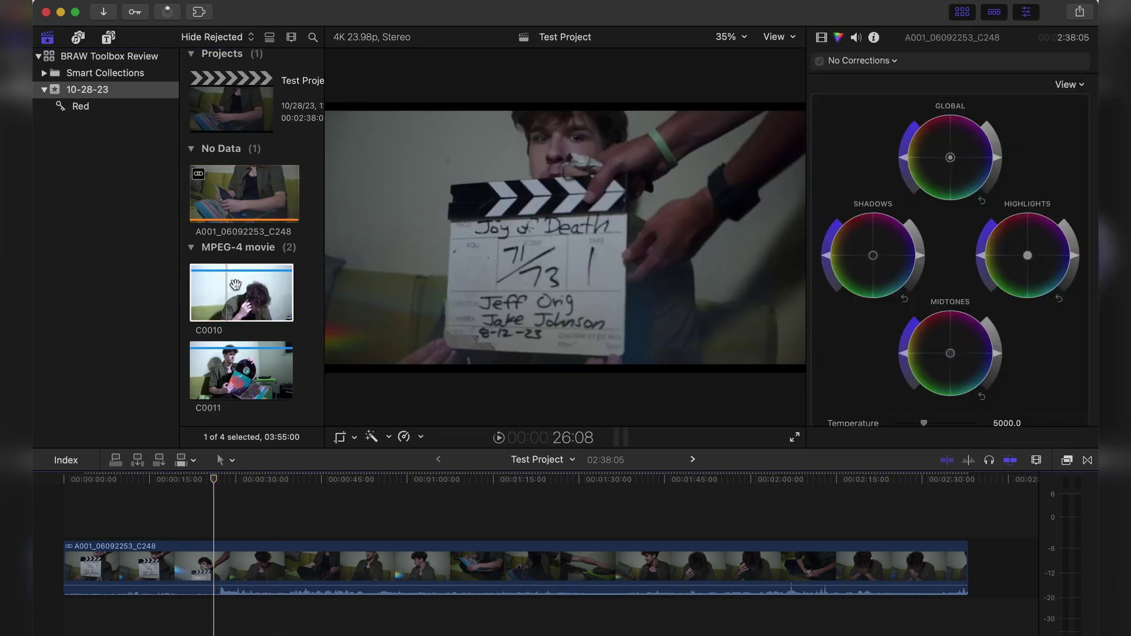
{"action": "left_click", "coordinate": [241, 292]}
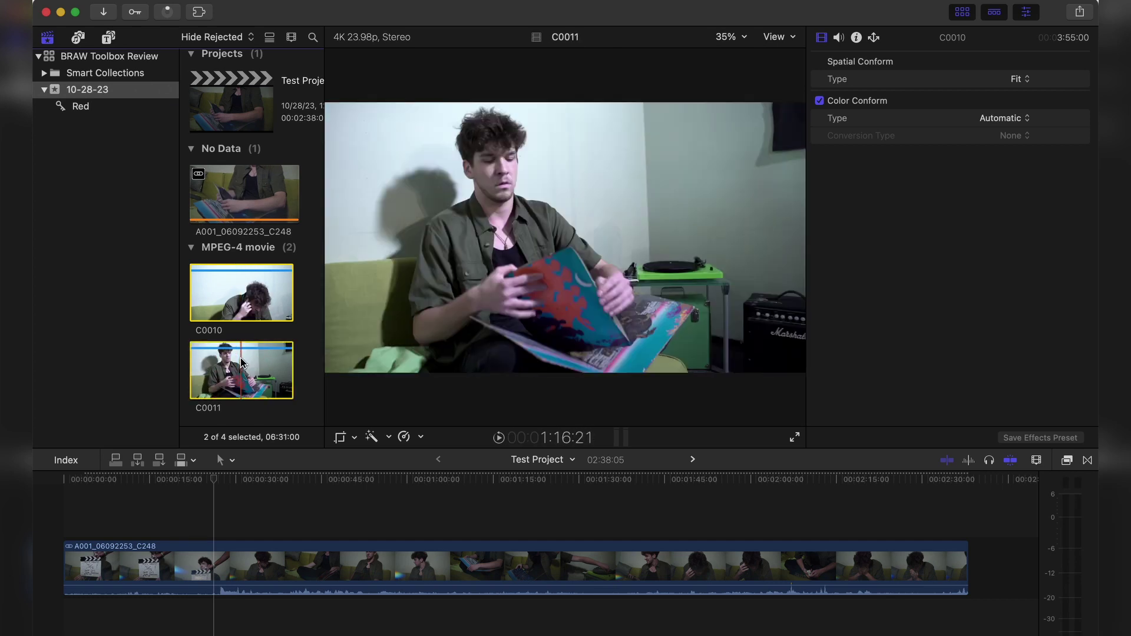
{"action": "left_click", "coordinate": [242, 362], "text": "super"}
- Build an audio-synced Test Multicam Clip from C0010 and C0011 and open it in the angle editor
{"action": "right_click", "coordinate": [243, 360]}
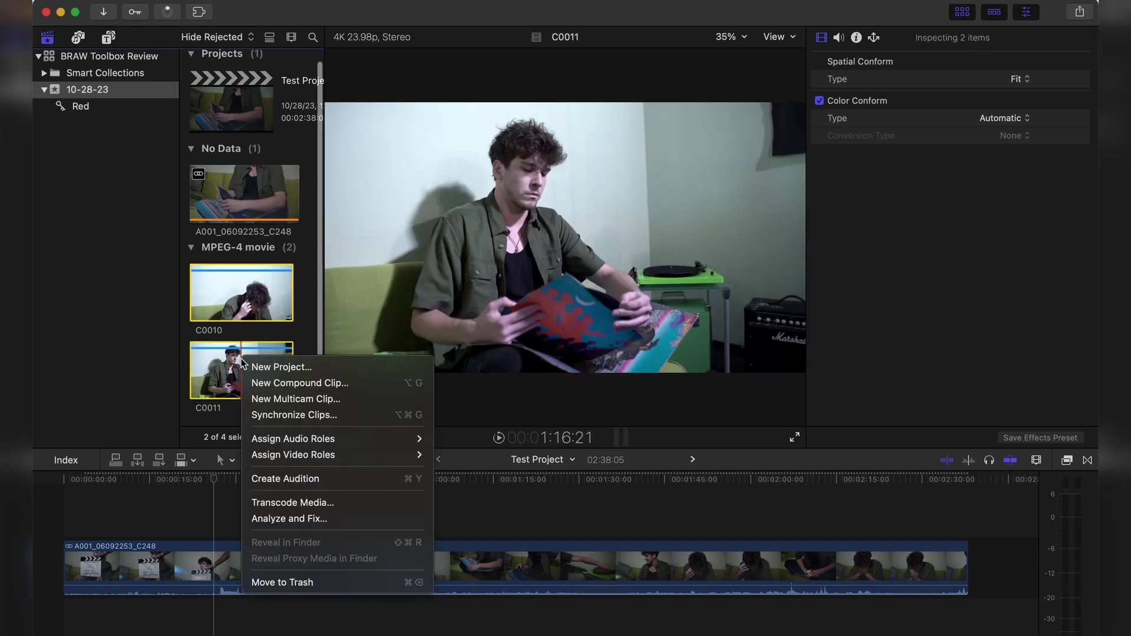
{"action": "left_click", "coordinate": [267, 399]}
{"action": "double_click", "coordinate": [516, 263]}
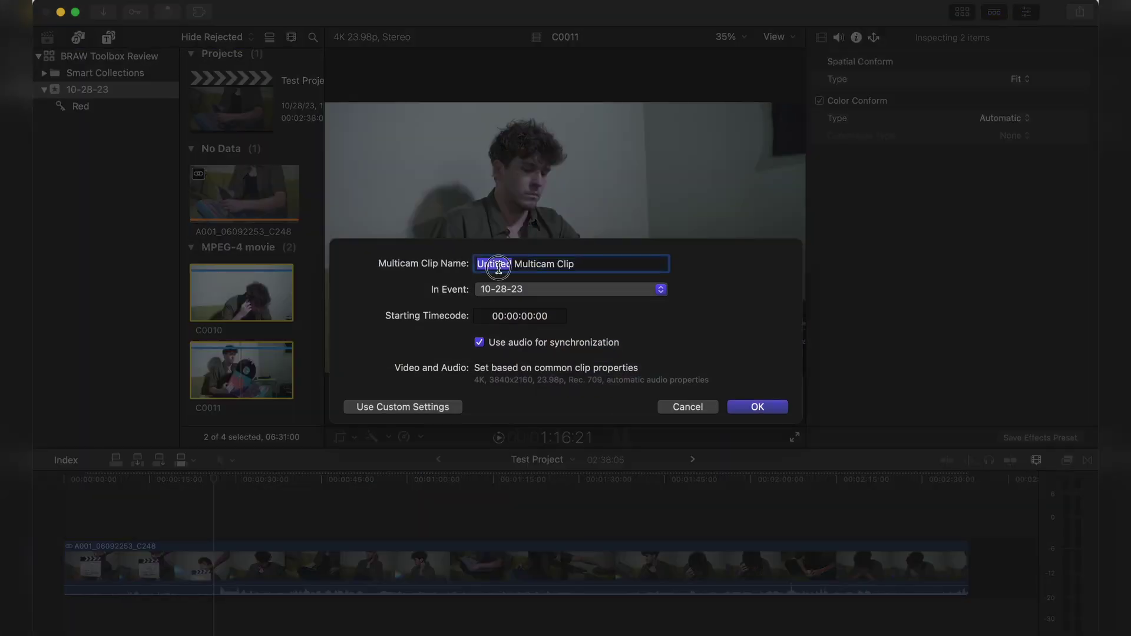
{"action": "type", "text": "Test"}
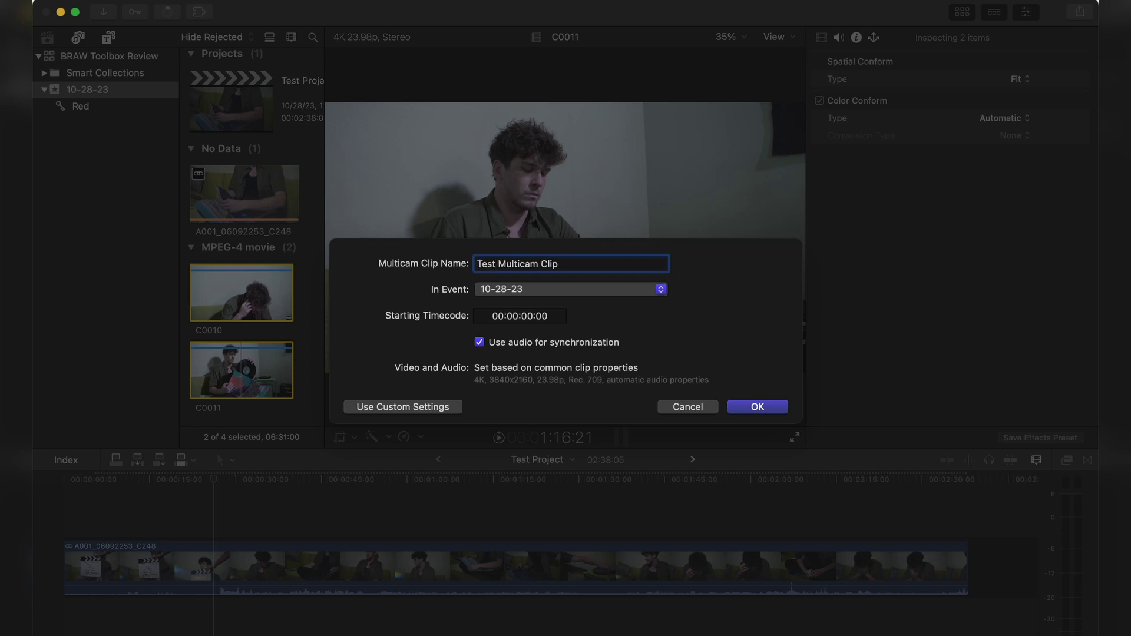
{"action": "key", "text": "Return"}
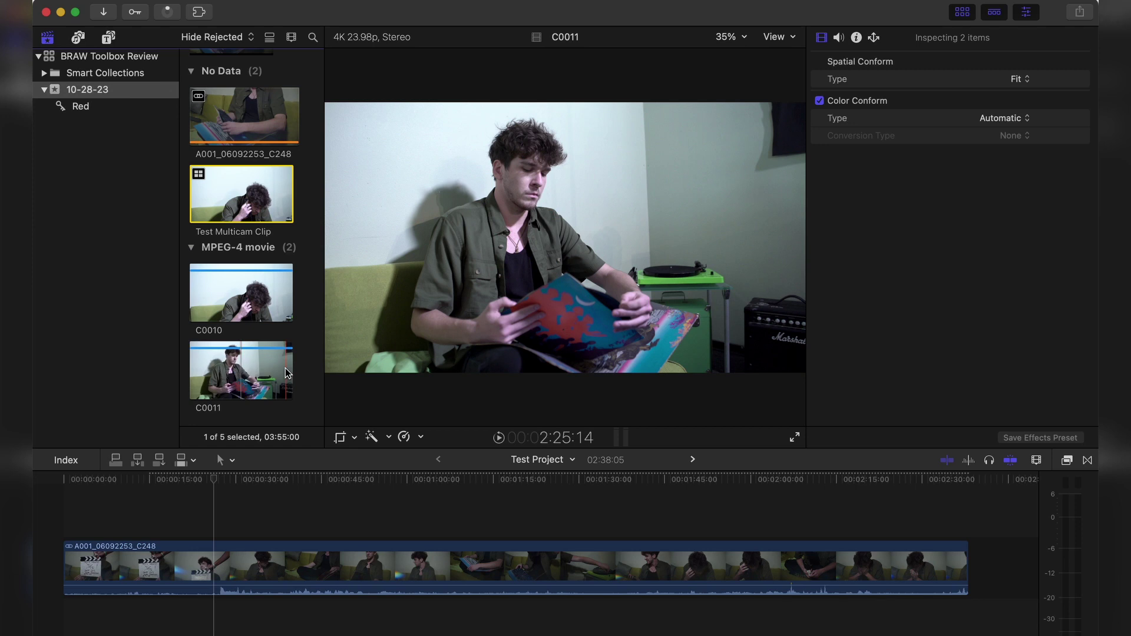
{"action": "double_click", "coordinate": [253, 203]}
- Add a new angle and place the A001_06092253_C248 BRAW clip into it
{"action": "left_click", "coordinate": [196, 478]}
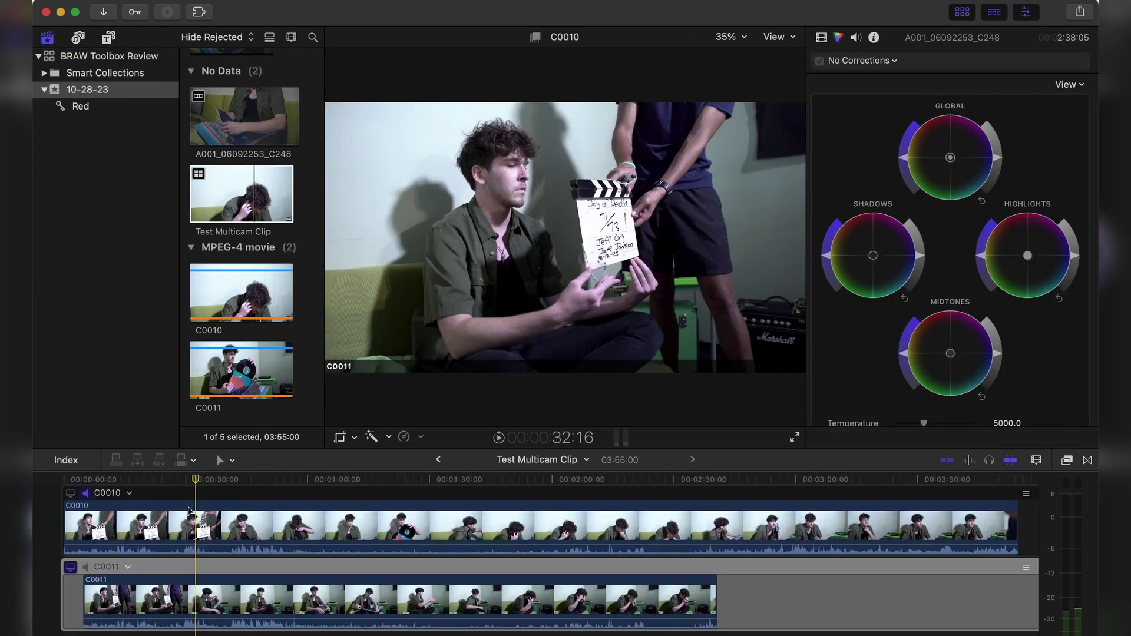
{"action": "left_click", "coordinate": [130, 495]}
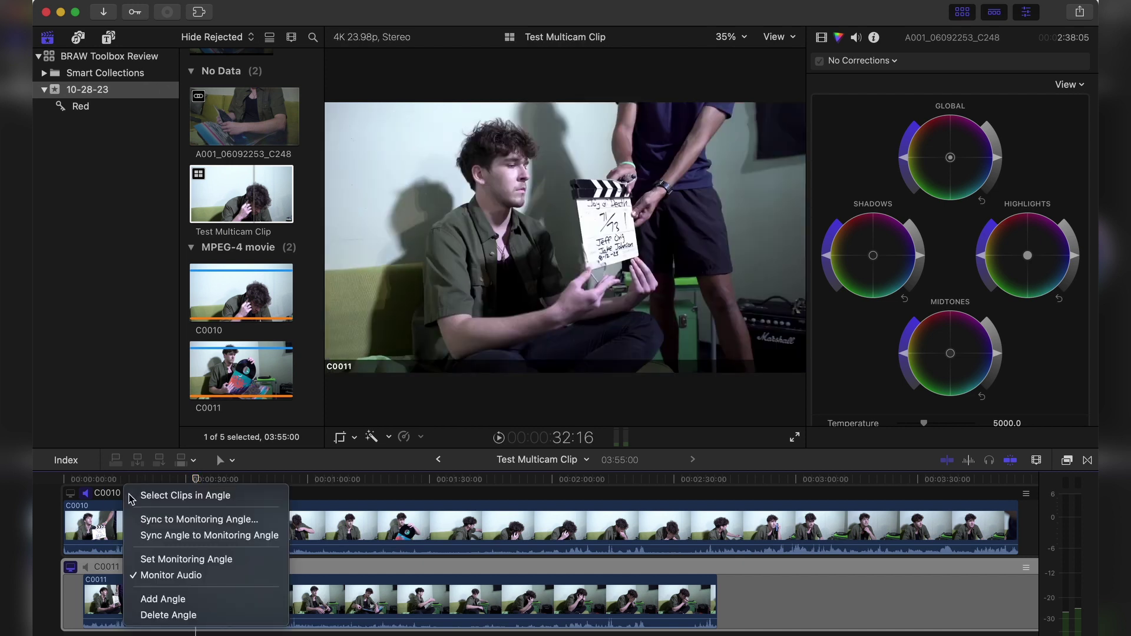
{"action": "left_click", "coordinate": [162, 599]}
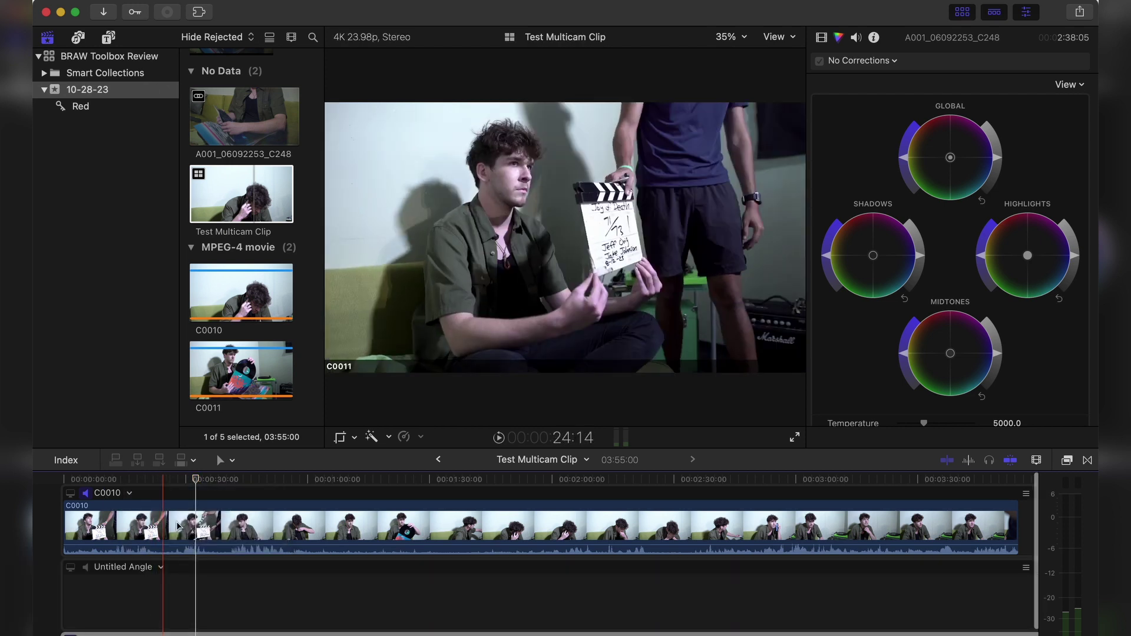
{"action": "left_click", "coordinate": [217, 116]}
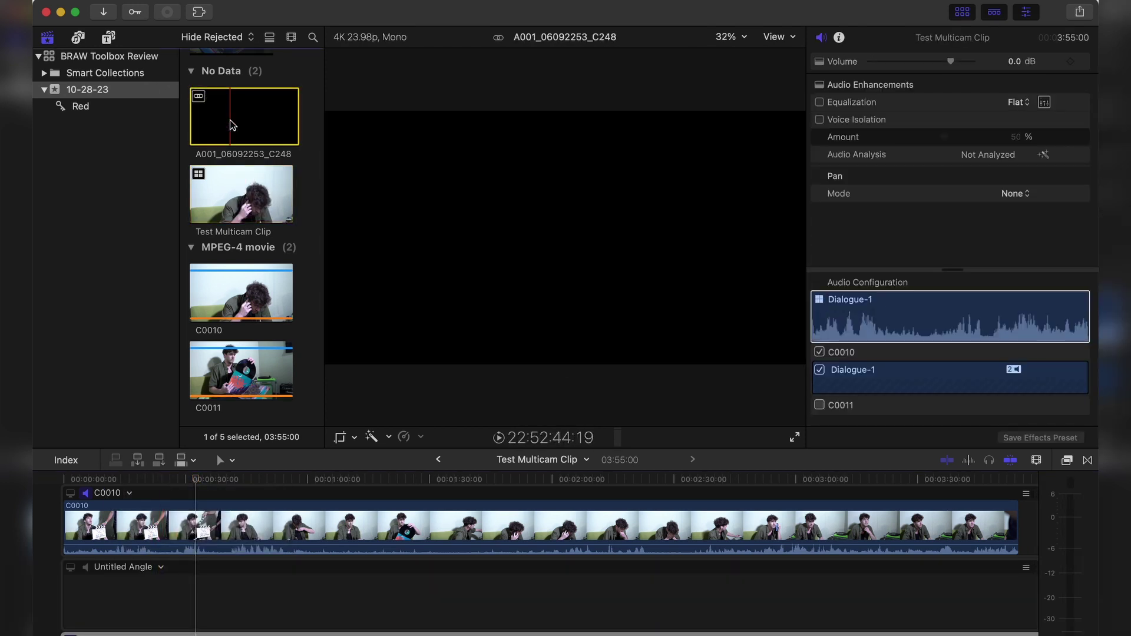
{"action": "left_click_drag", "start_coordinate": [216, 117], "coordinate": [130, 602]}
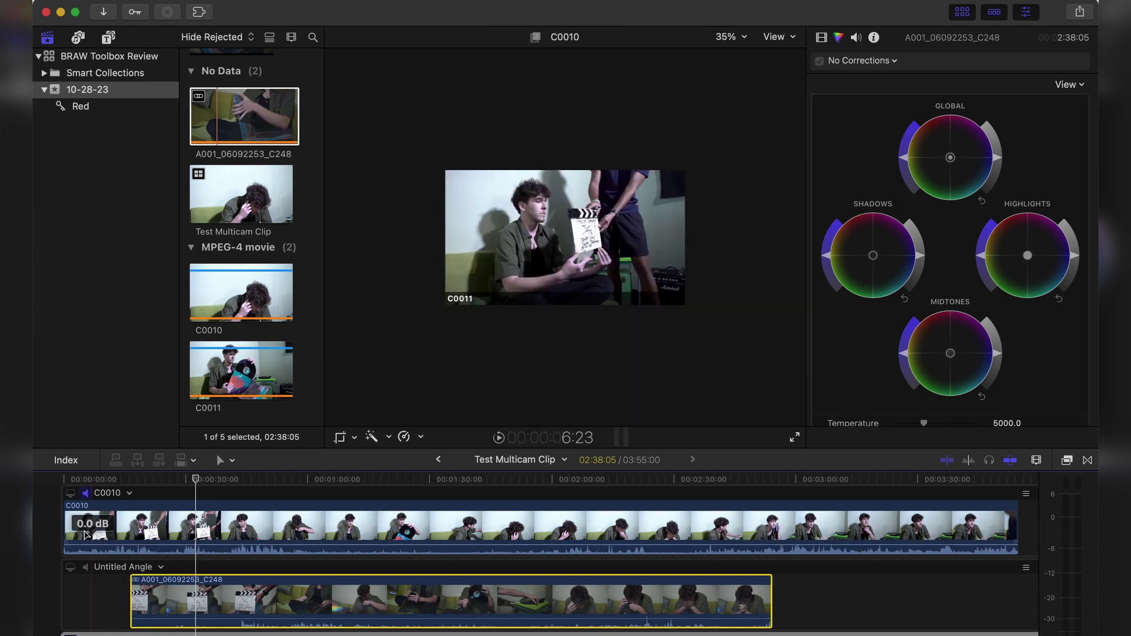
- Make C0010 the monitoring angle and sync the BRAW angle to it
{"action": "left_click", "coordinate": [70, 494]}
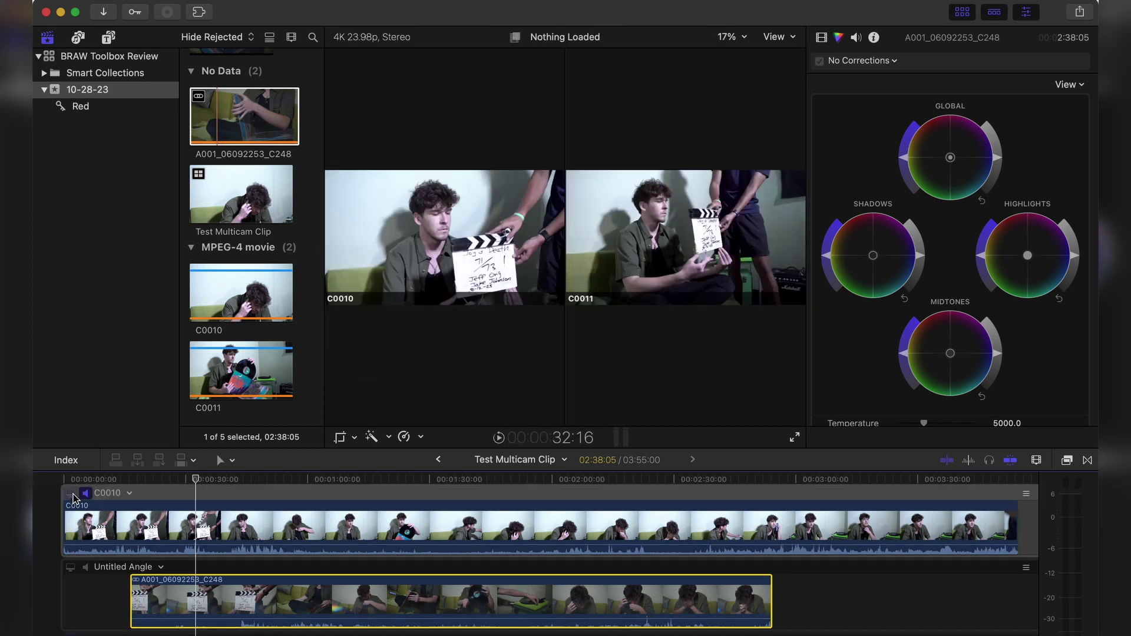
{"action": "right_click", "coordinate": [162, 569]}
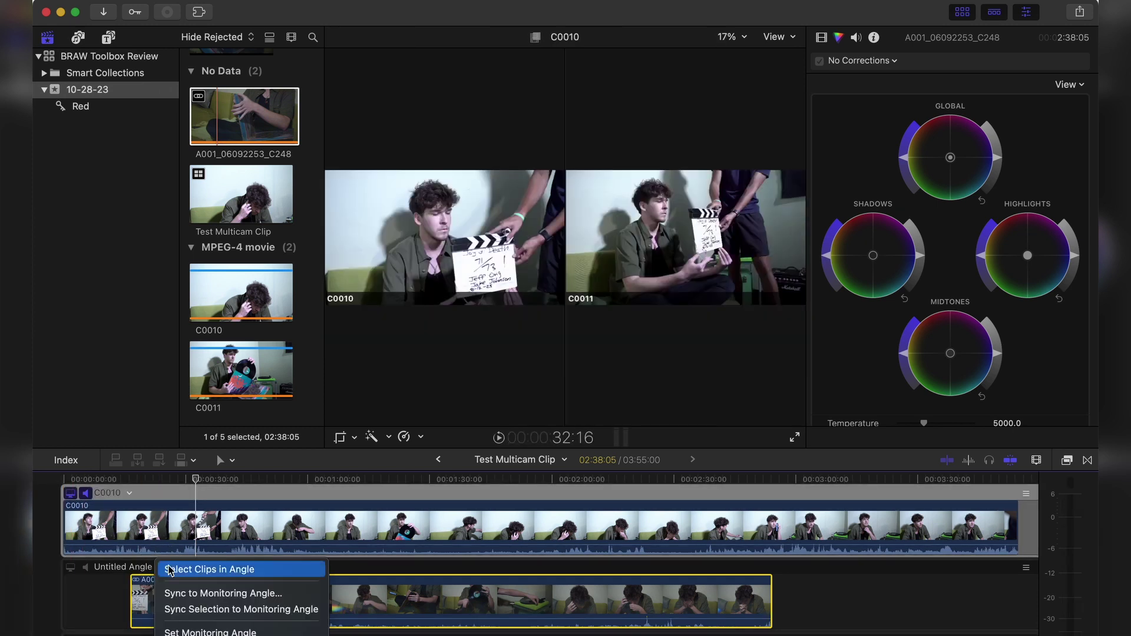
{"action": "left_click", "coordinate": [233, 570]}
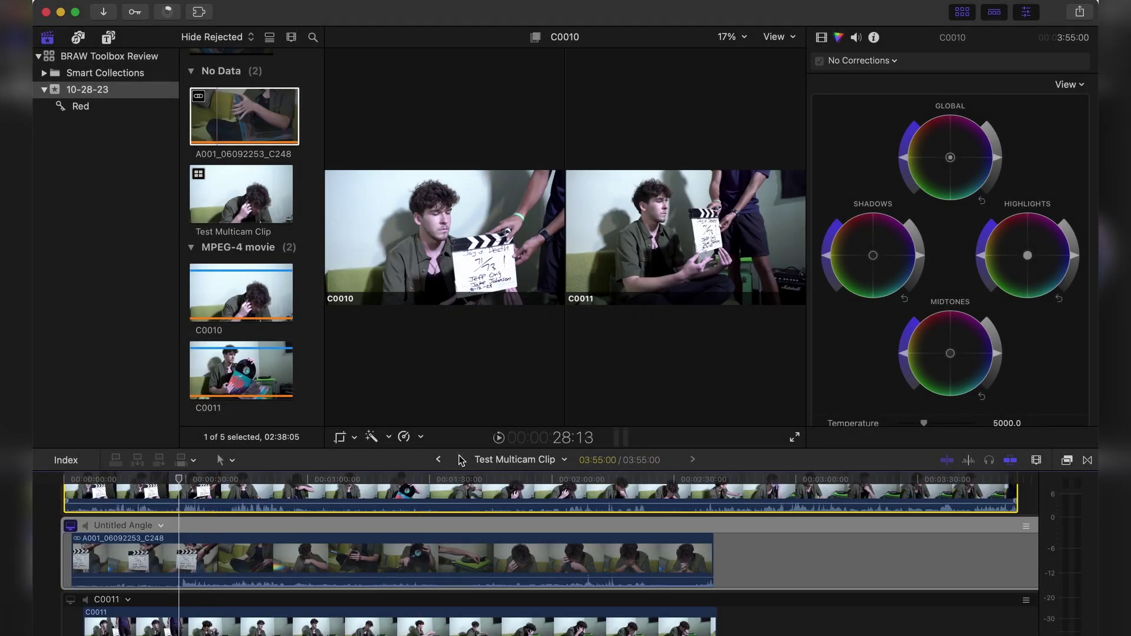
- Back in Test Project, replace the old C248 BRAW clip with Test Multicam Clip
{"action": "left_click", "coordinate": [438, 460]}
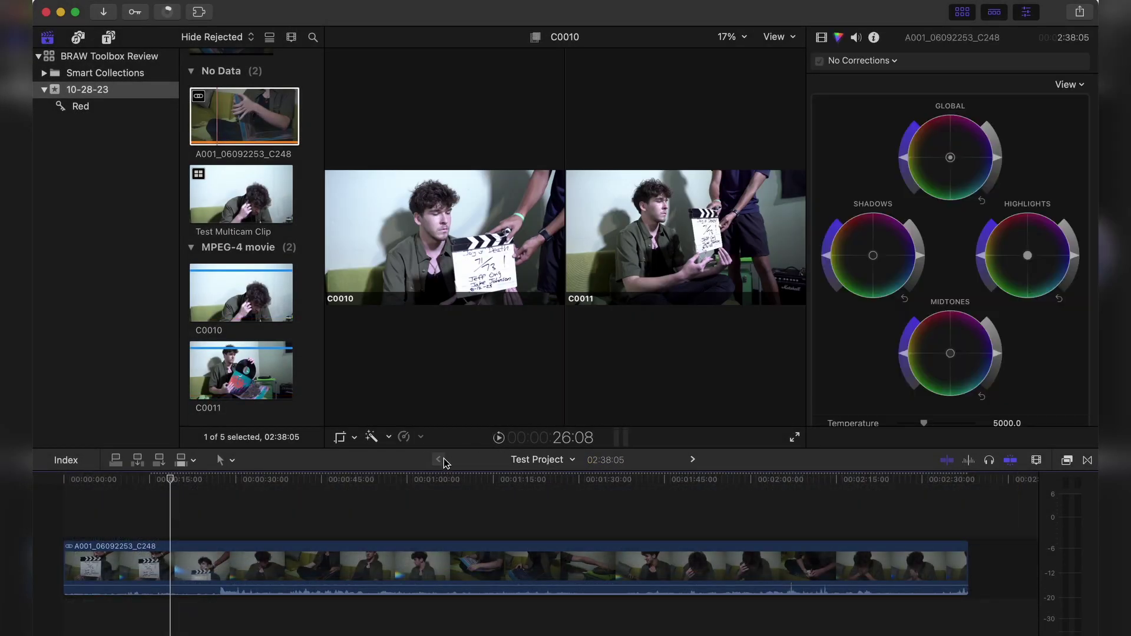
{"action": "left_click", "coordinate": [239, 565]}
{"action": "key", "text": "Delete"}
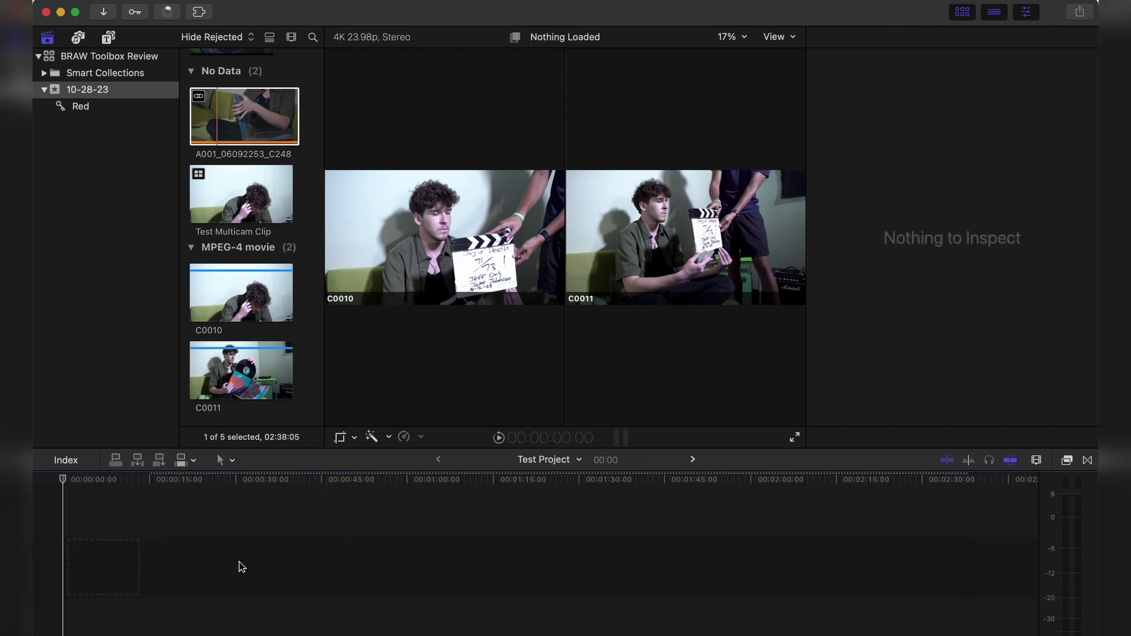
{"action": "left_click", "coordinate": [257, 189]}
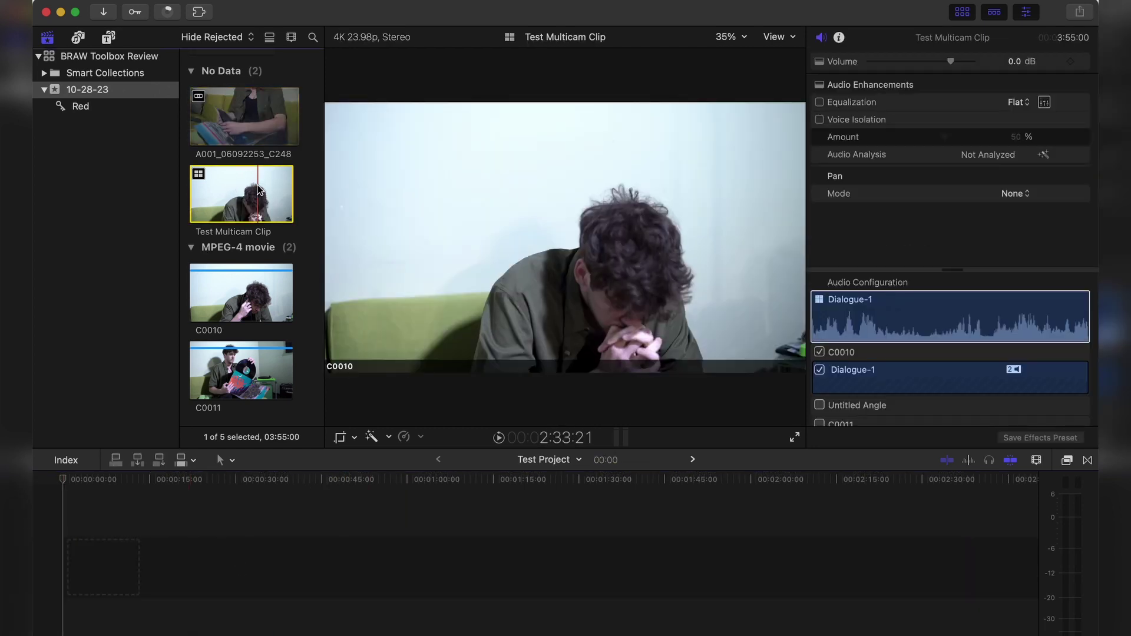
{"action": "key", "text": "e"}
- Fit the whole multicam clip in the timeline and show the Angle Viewer
{"action": "left_click", "coordinate": [159, 508]}
{"action": "key", "text": "shift+z"}
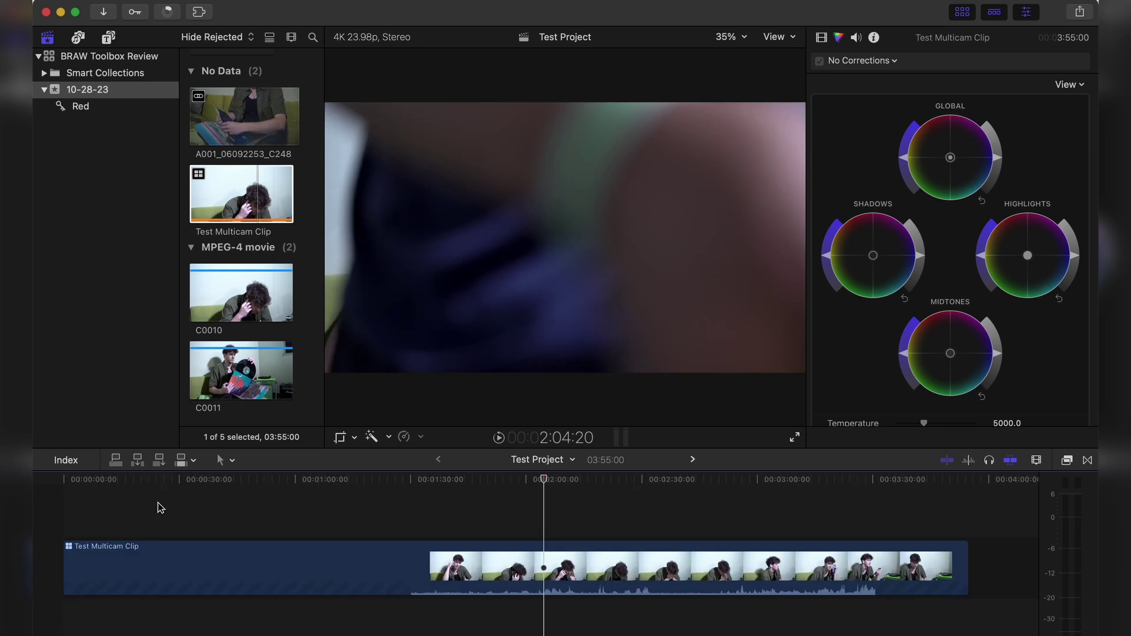
{"action": "key", "text": "super+shift+7"}
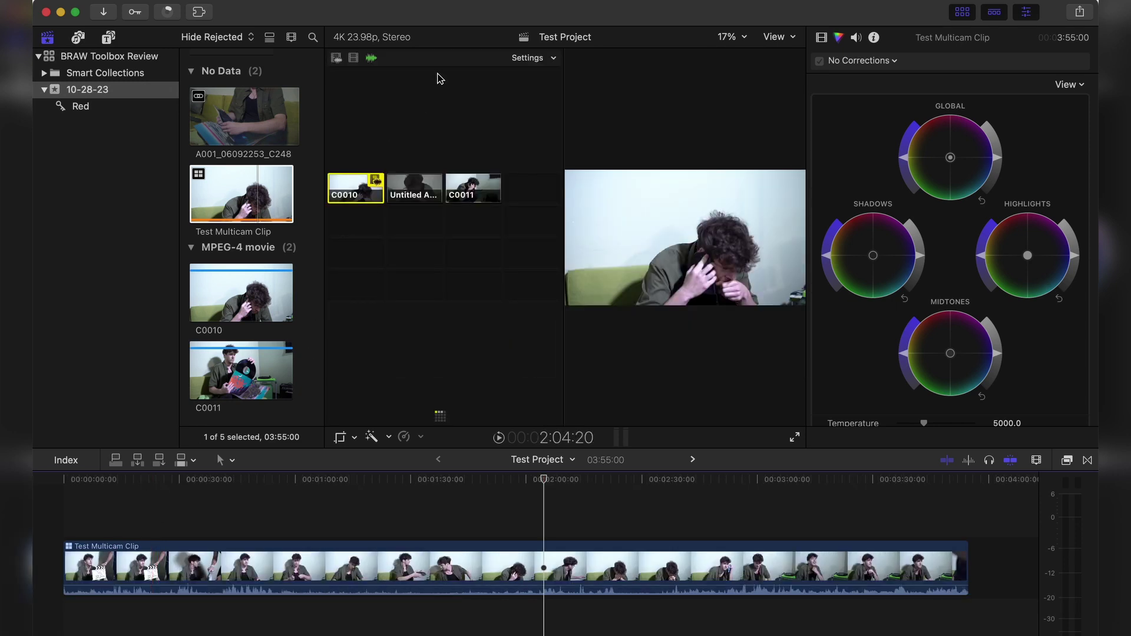
- Set the Angle Viewer to 4 Angles, play from the slate, then open the multicam's angles
{"action": "left_click", "coordinate": [538, 59]}
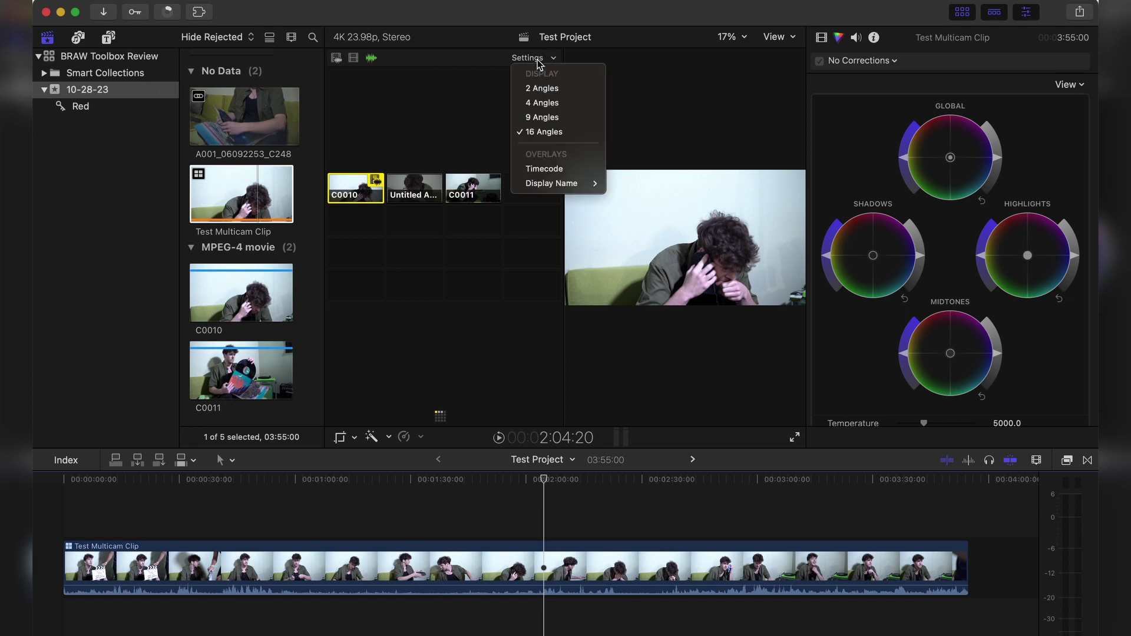
{"action": "left_click", "coordinate": [541, 103]}
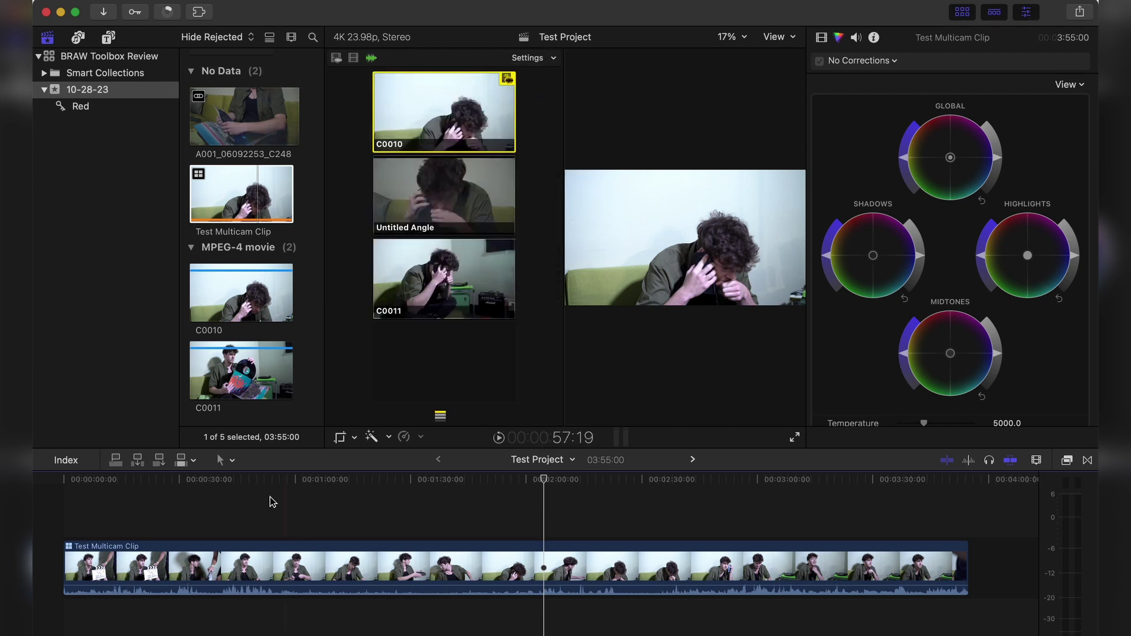
{"action": "left_click", "coordinate": [164, 480]}
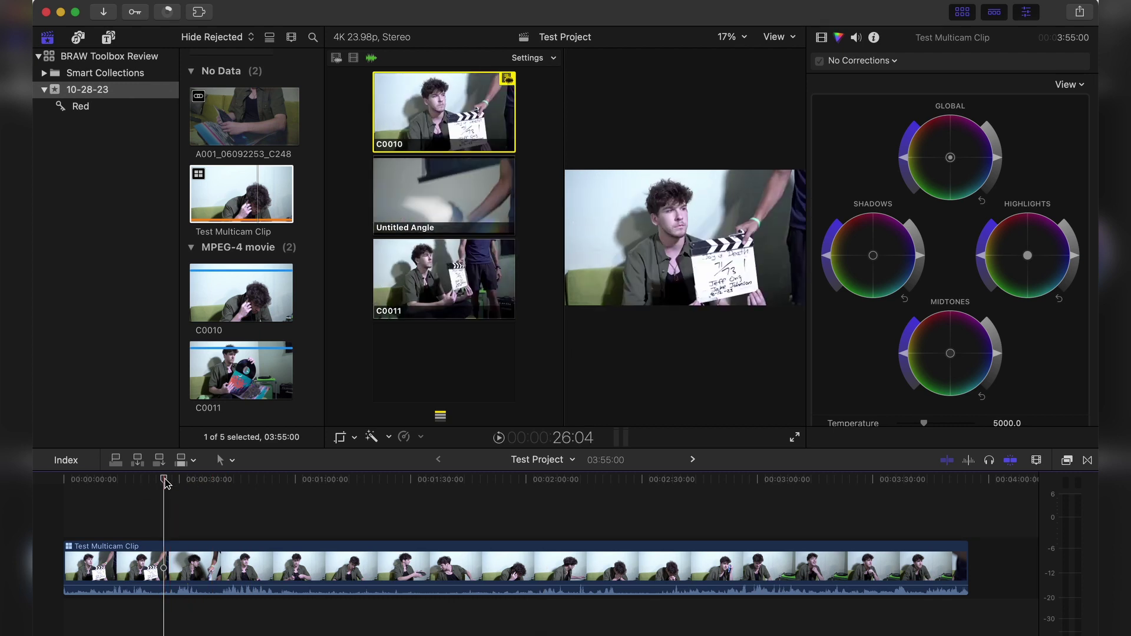
{"action": "key", "text": "space"}
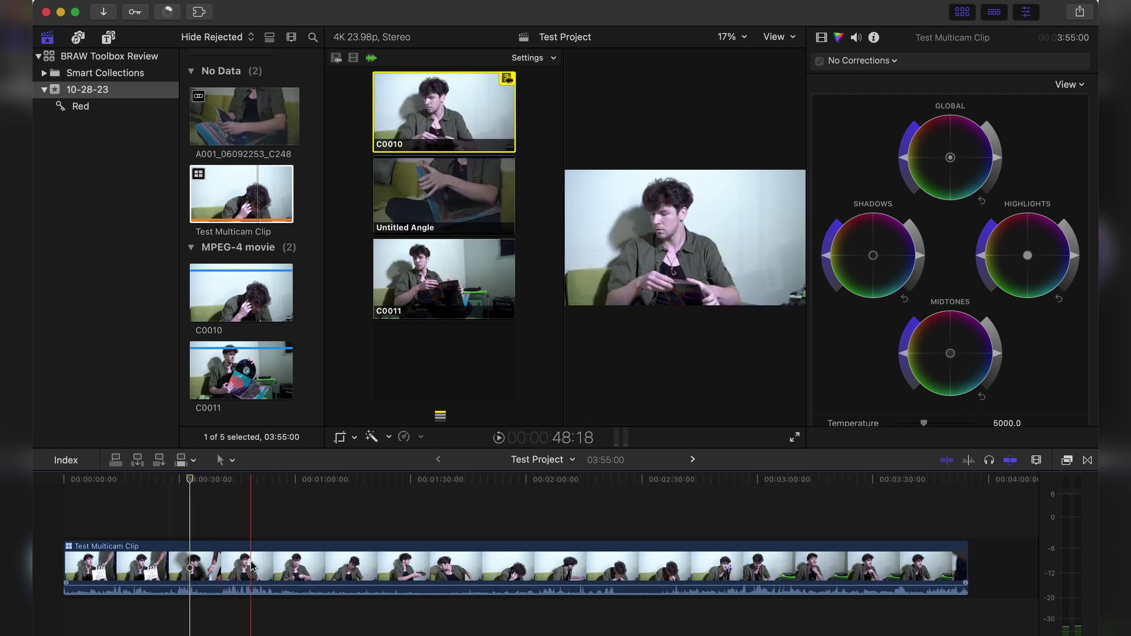
{"action": "double_click", "coordinate": [203, 574]}
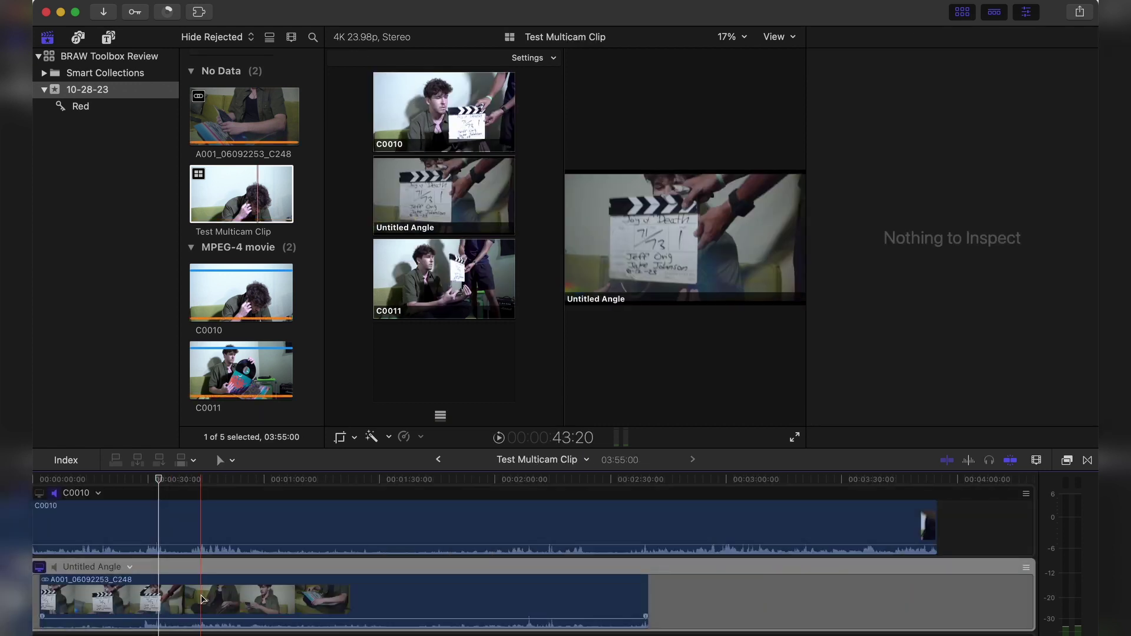
- Open the A001_06092253_C248 BRAW clip to inspect its solid generator, leaving it uncut
{"action": "left_click", "coordinate": [204, 600]}
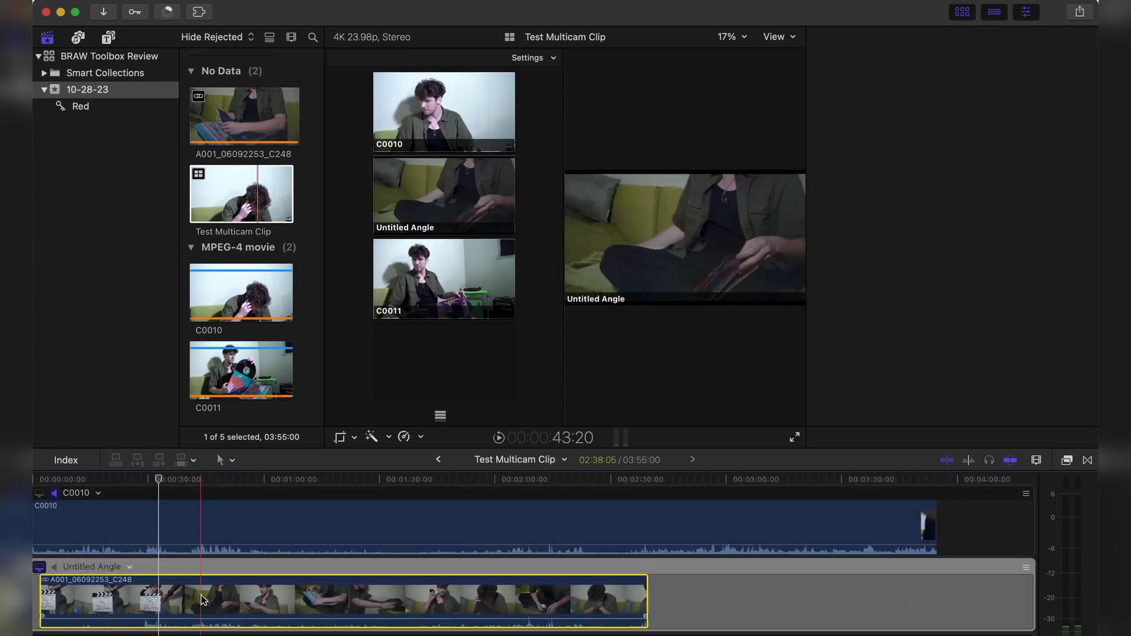
{"action": "double_click", "coordinate": [245, 602]}
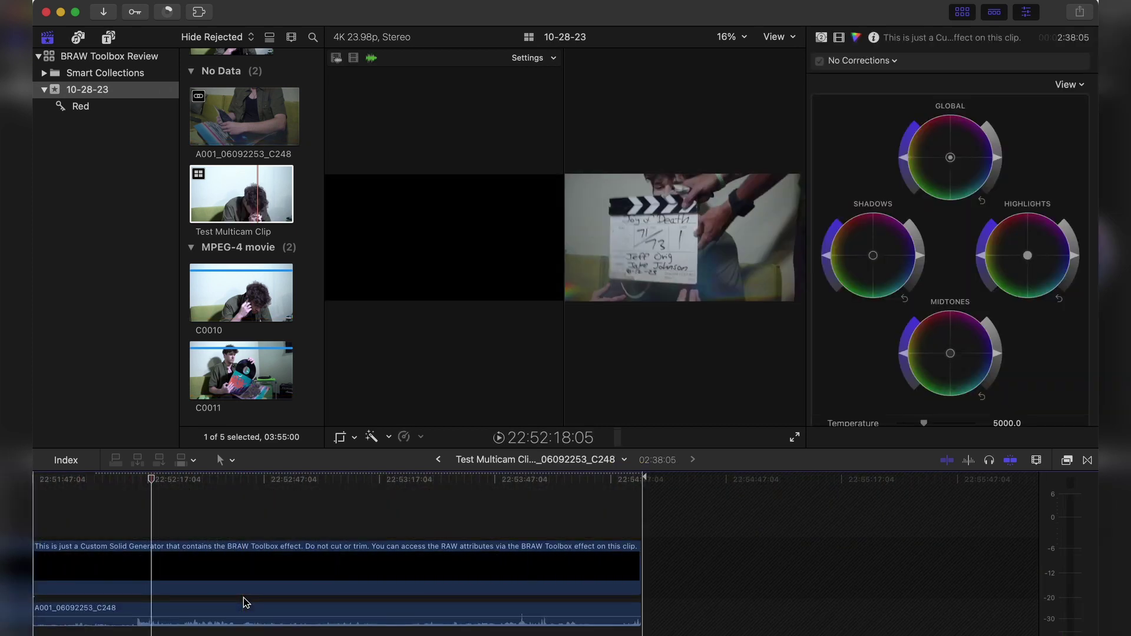
{"action": "left_click", "coordinate": [268, 567]}
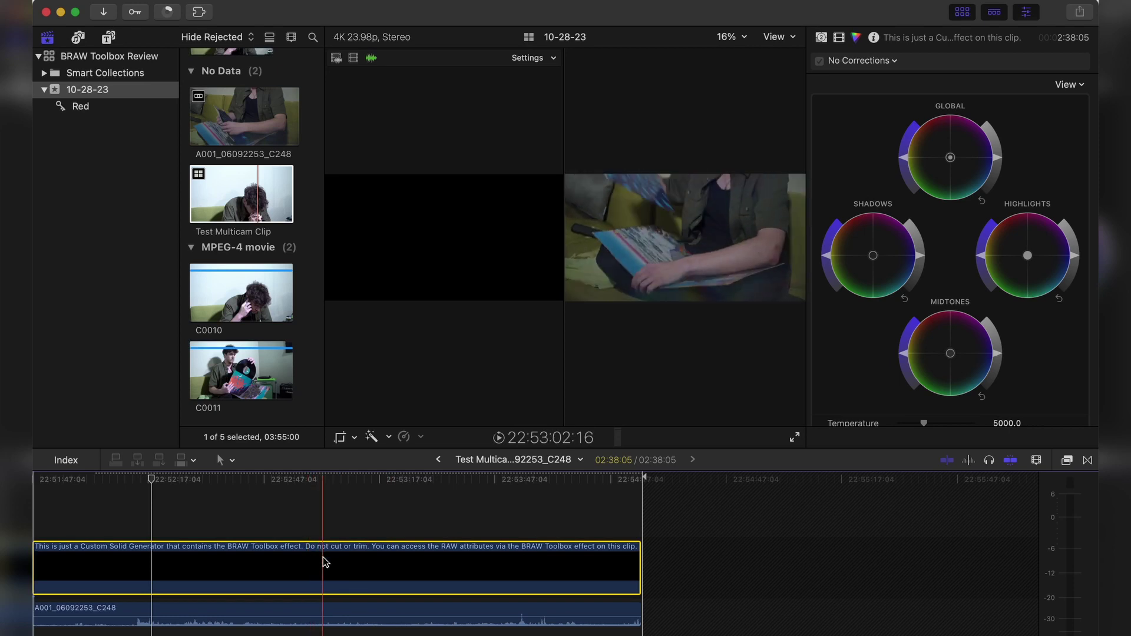
{"action": "key", "text": "b"}
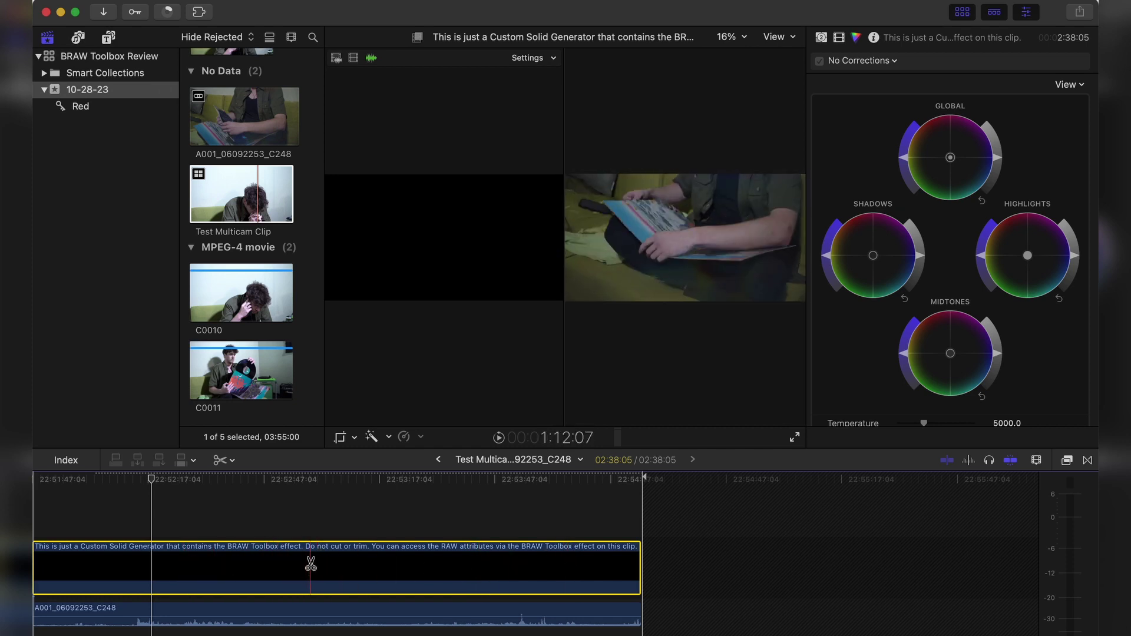
{"action": "key", "text": "a"}
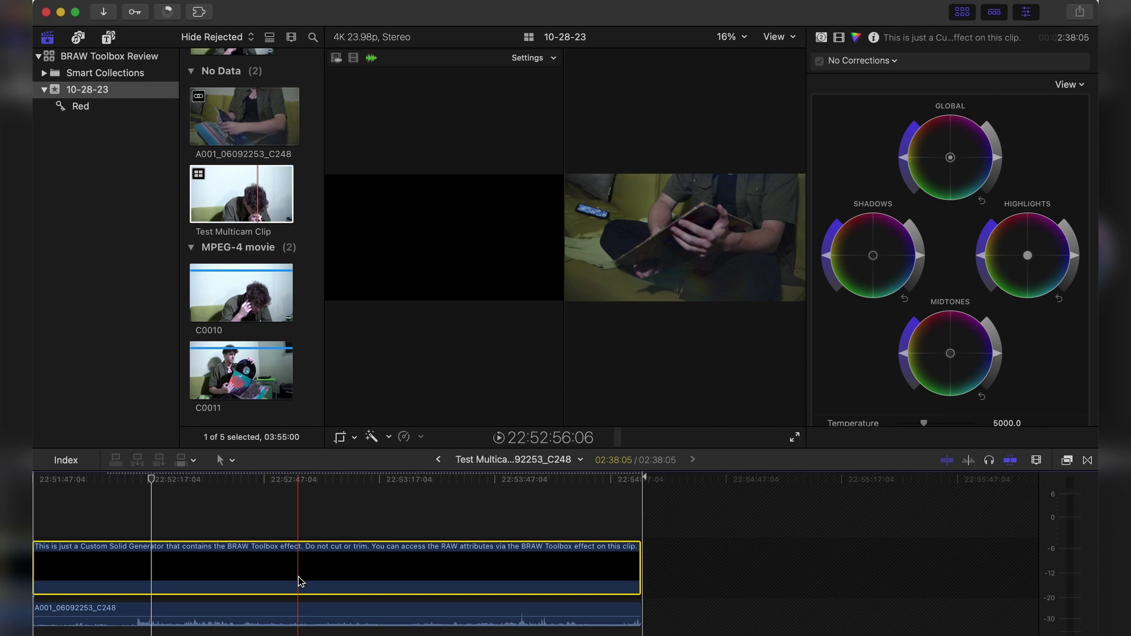
- Return to Test Project, park the playhead at 1:12:07, and hide the Angle Viewer
{"action": "left_click", "coordinate": [438, 460]}
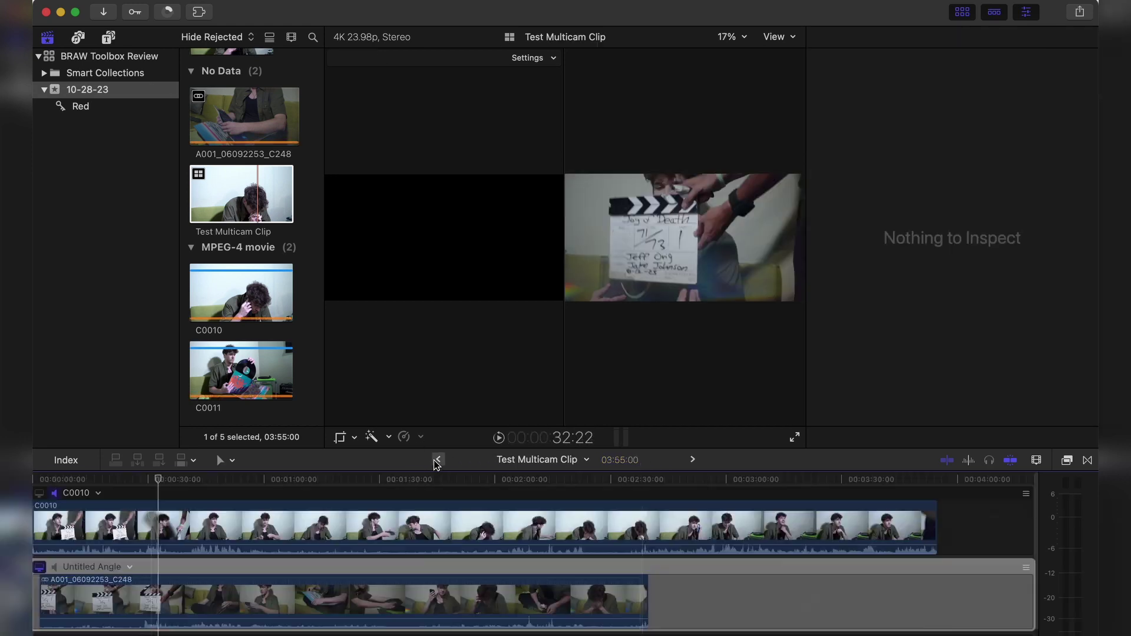
{"action": "left_click", "coordinate": [438, 460]}
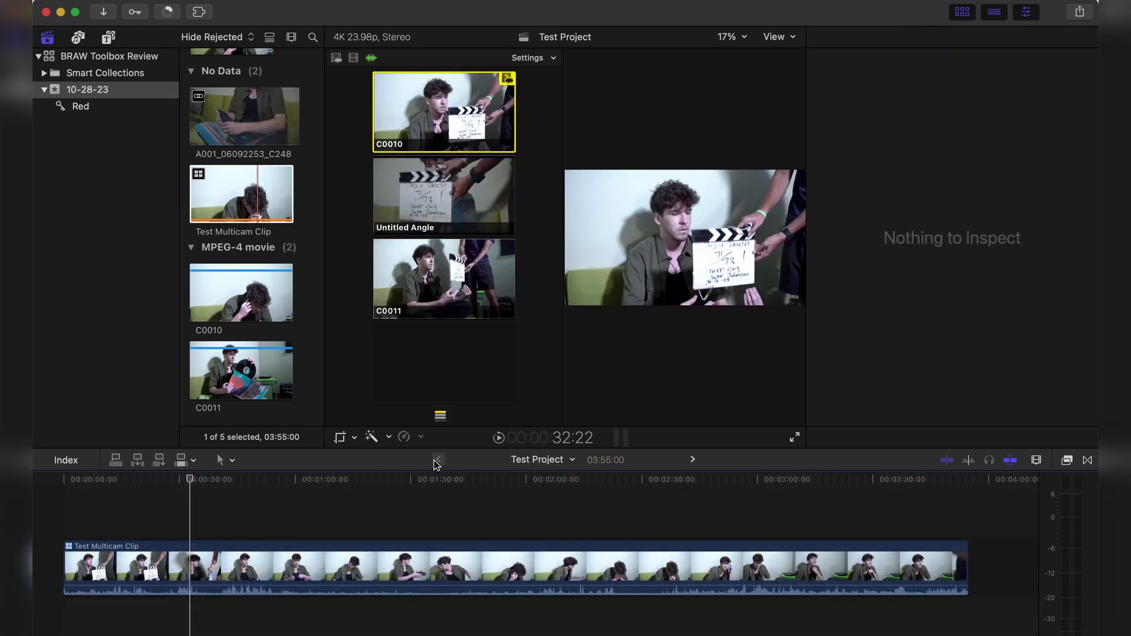
{"action": "left_click", "coordinate": [343, 513]}
{"action": "key", "text": "super+shift+7"}
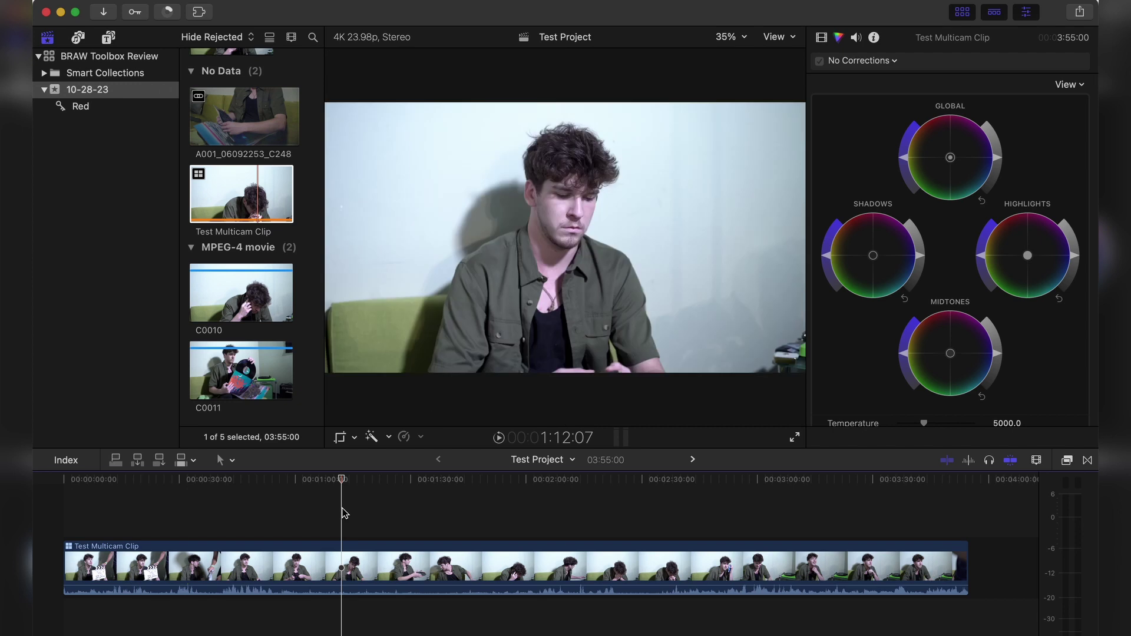